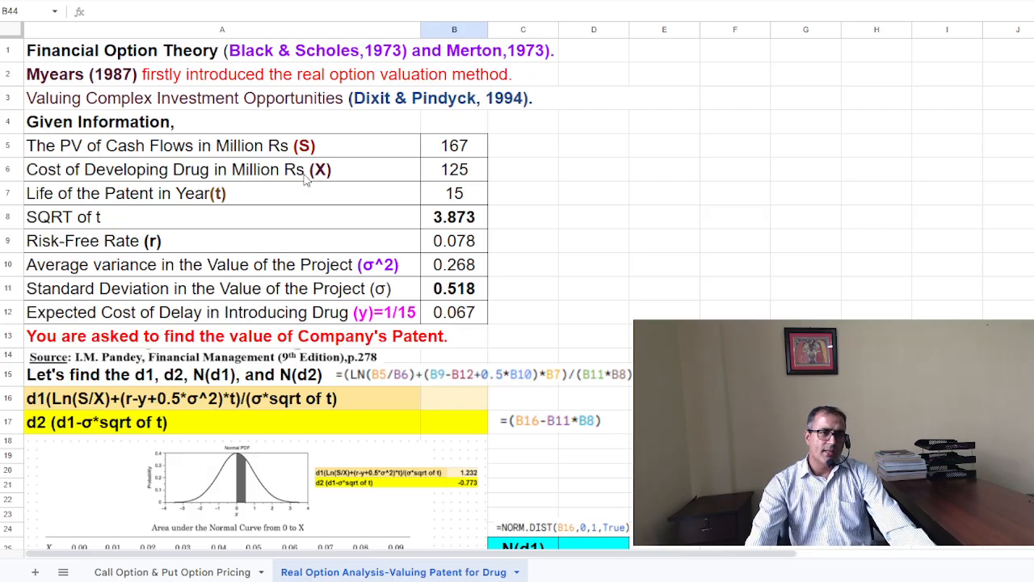
Review the given inputs, including the present value label, patent life, SQRT of t formula, project variance, standard deviation and cost of delay
click(55, 154)
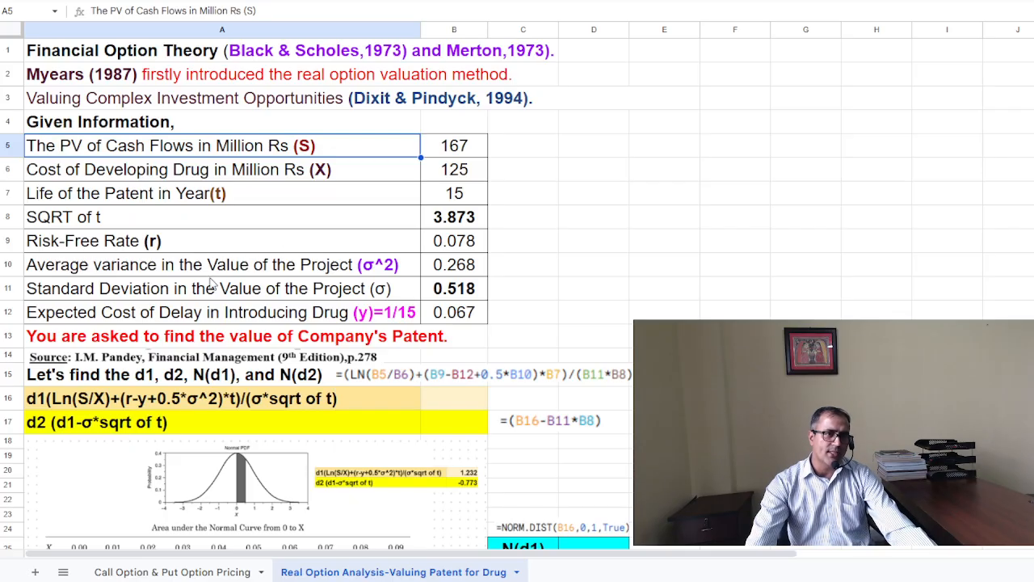
click(67, 198)
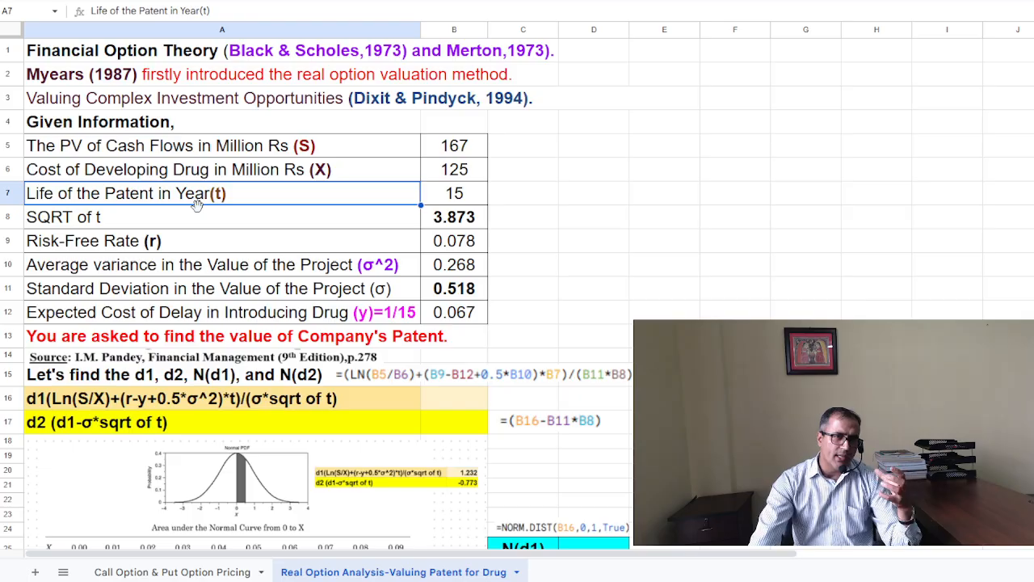
click(470, 200)
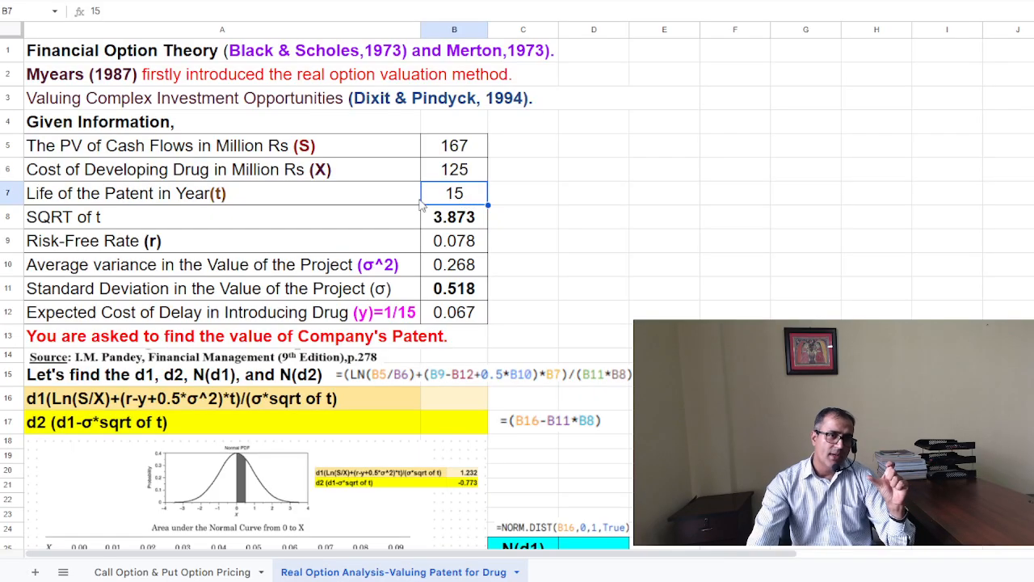
click(298, 202)
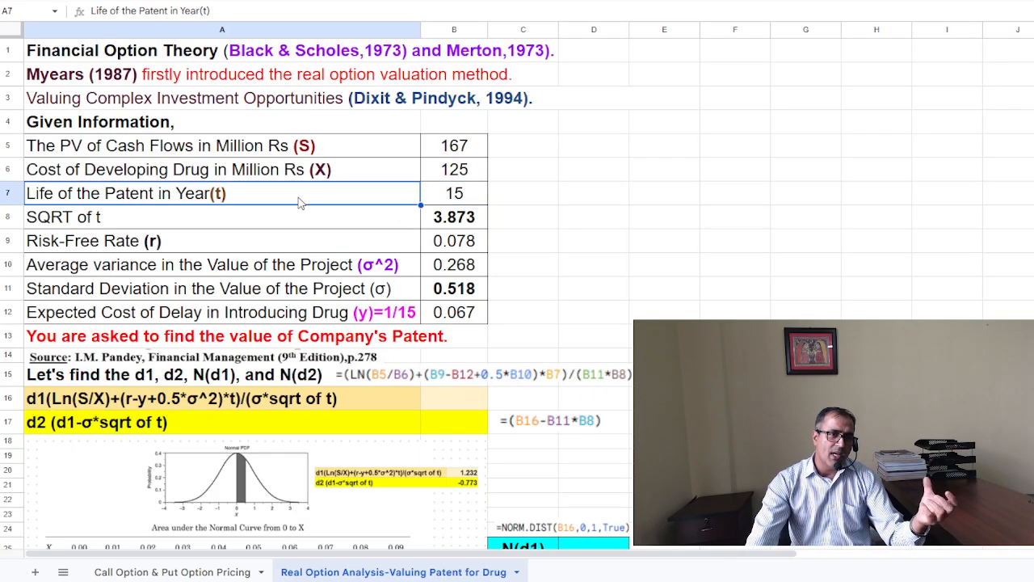
click(147, 225)
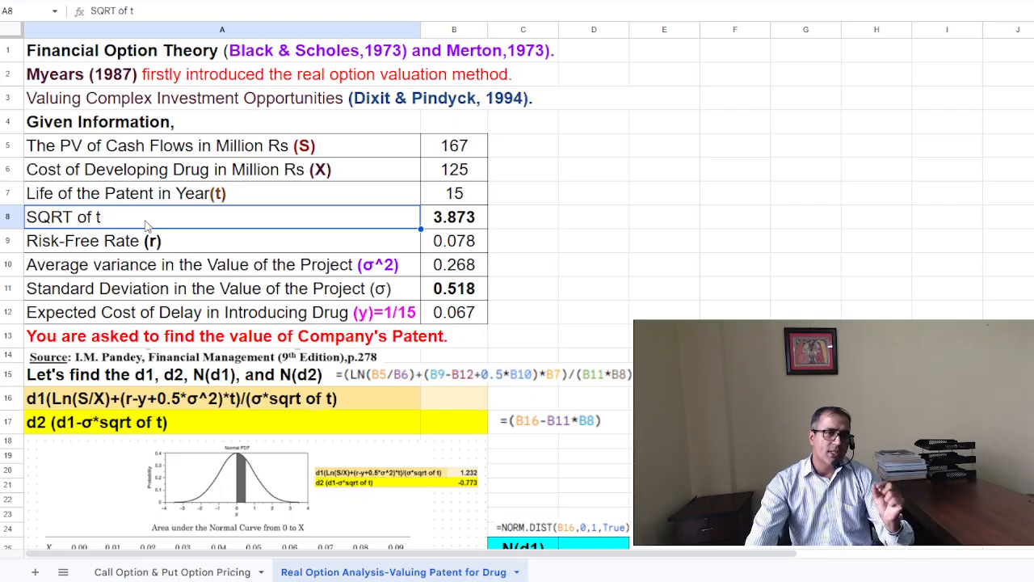
click(444, 226)
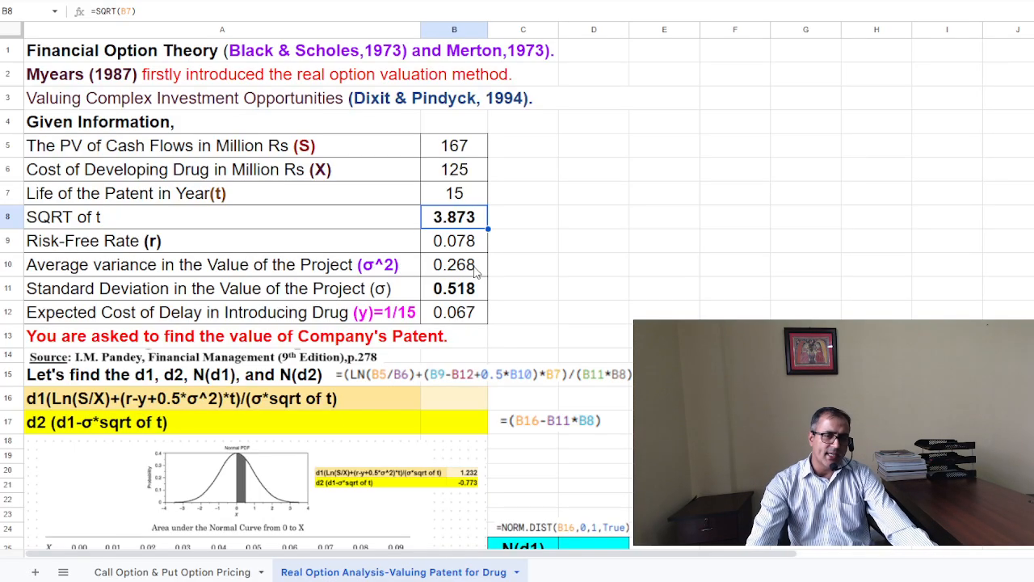
click(395, 294)
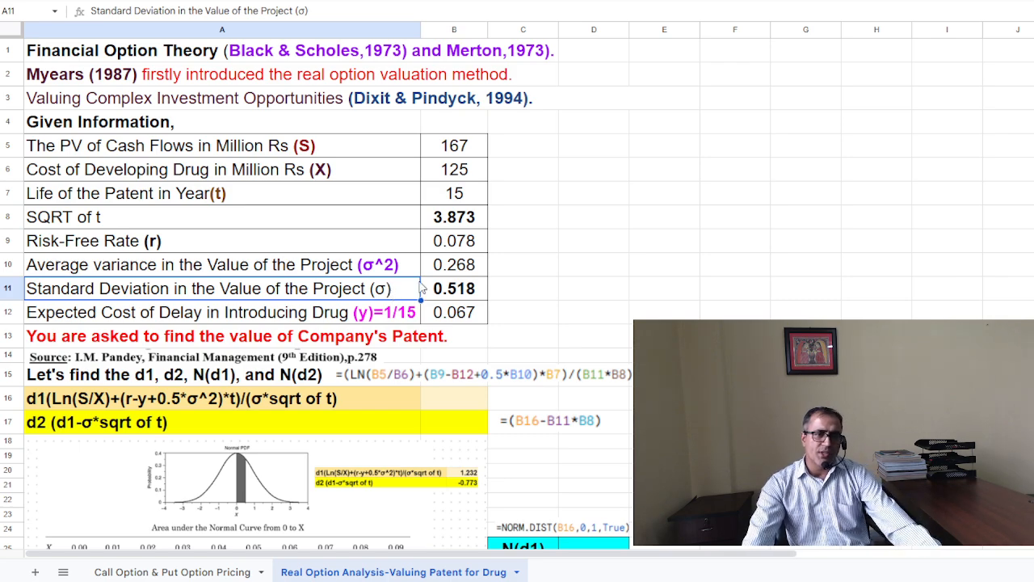
click(459, 291)
key(Up)
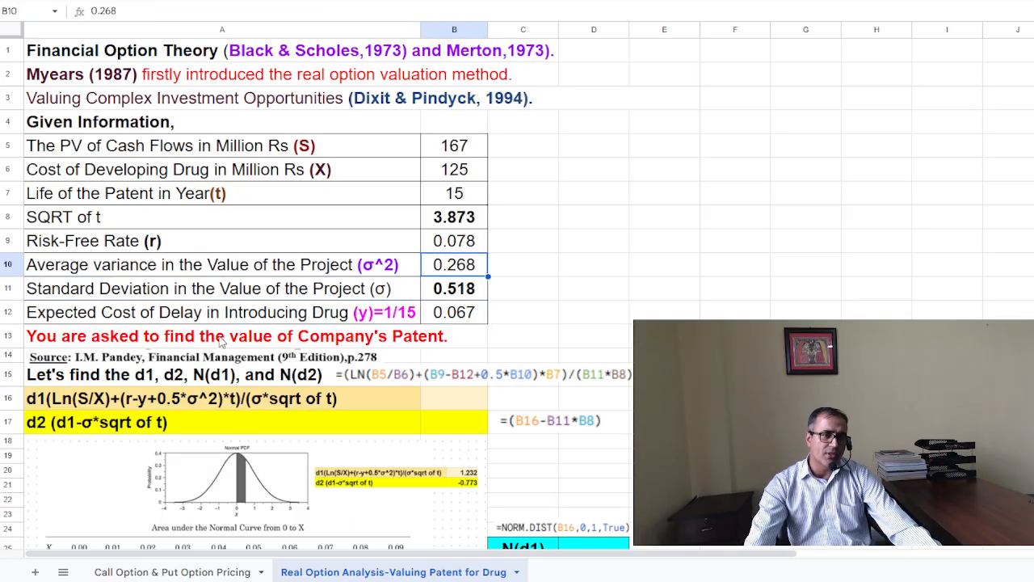
click(125, 317)
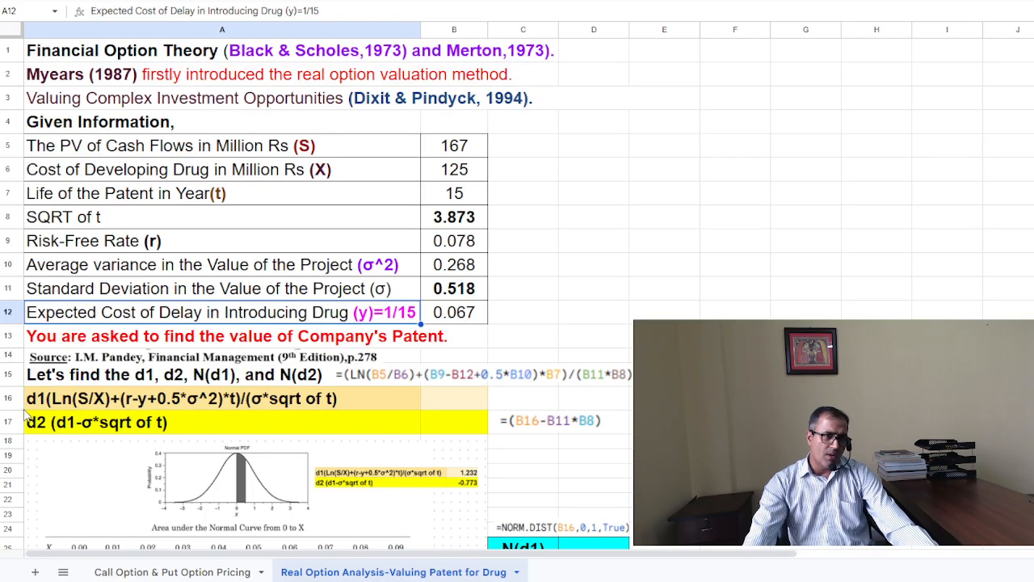
Start the d1 formula in B16 with the natural log of cash-flow value over development cost, =(LN(B5/B6)
click(456, 401)
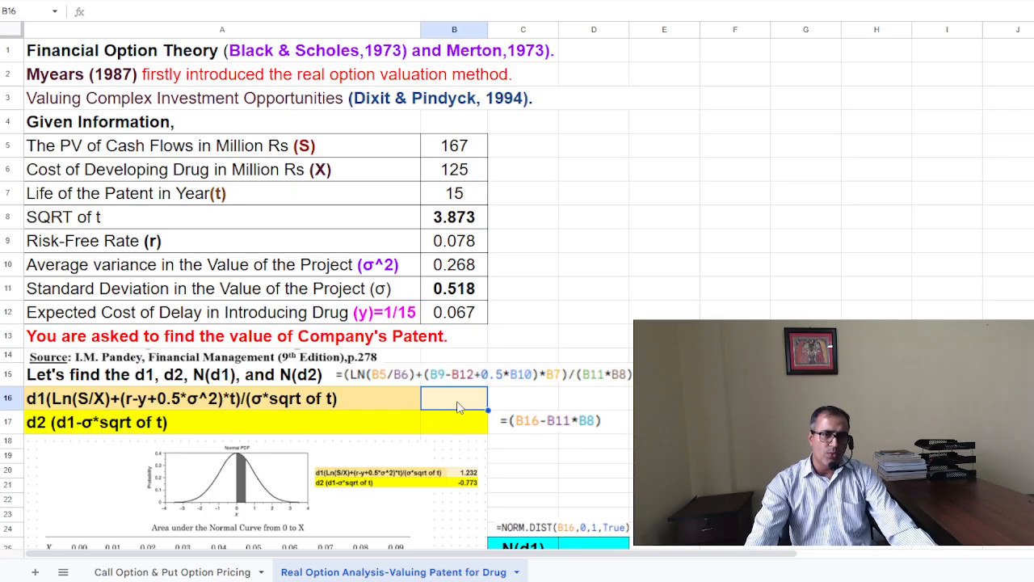
text(=)
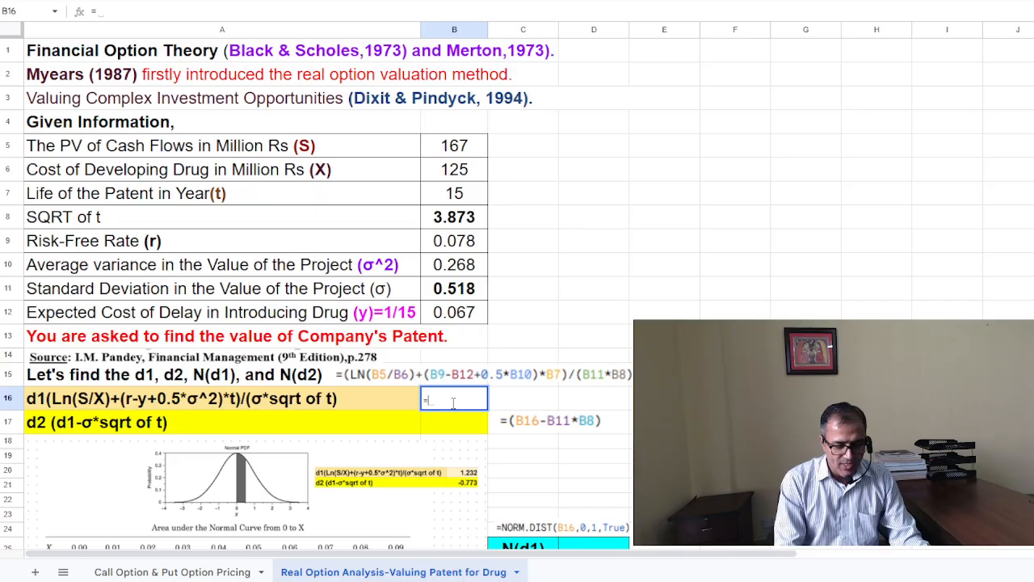
text(()
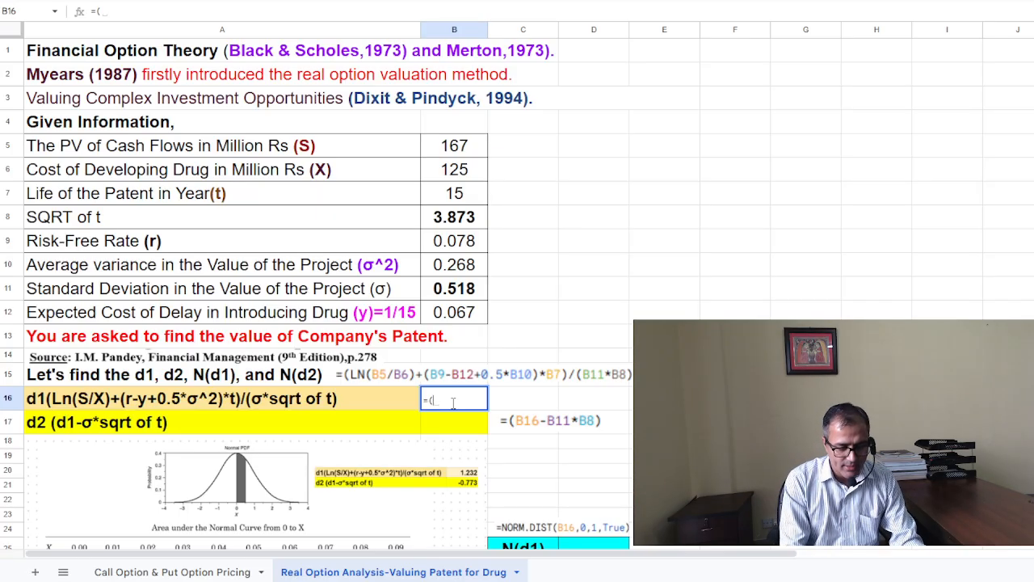
text(ln)
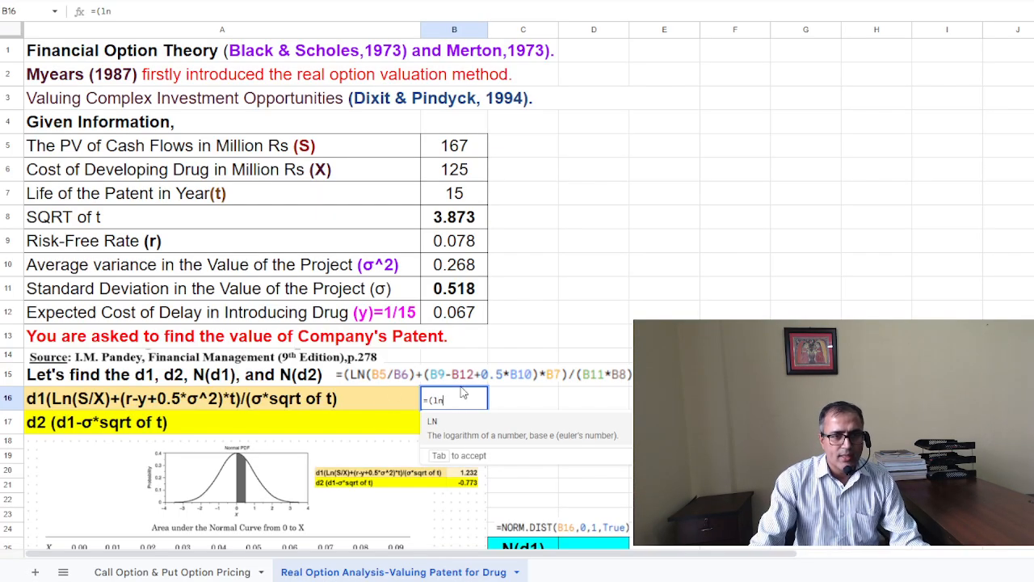
key(Tab)
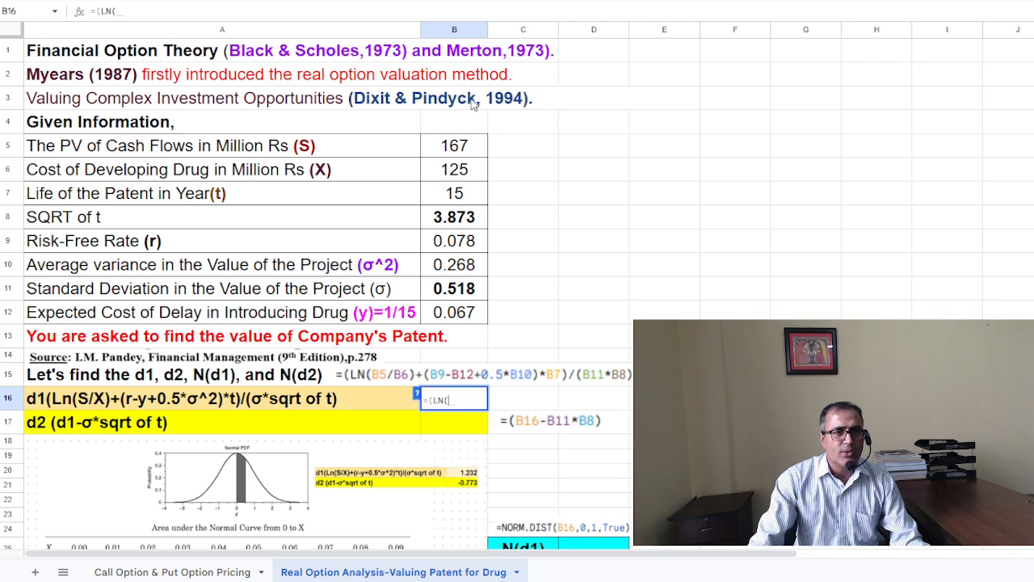
click(460, 148)
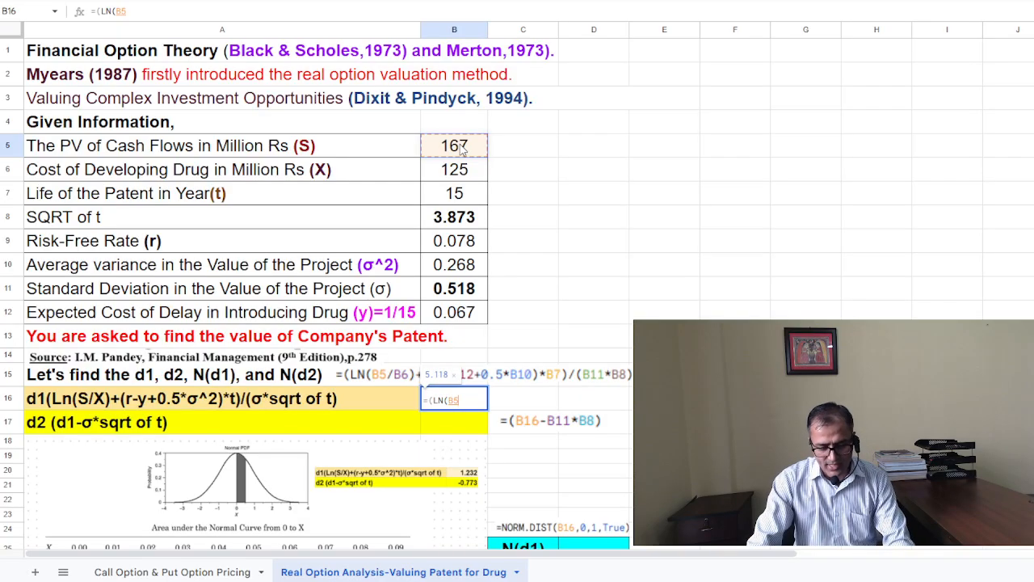
text(/)
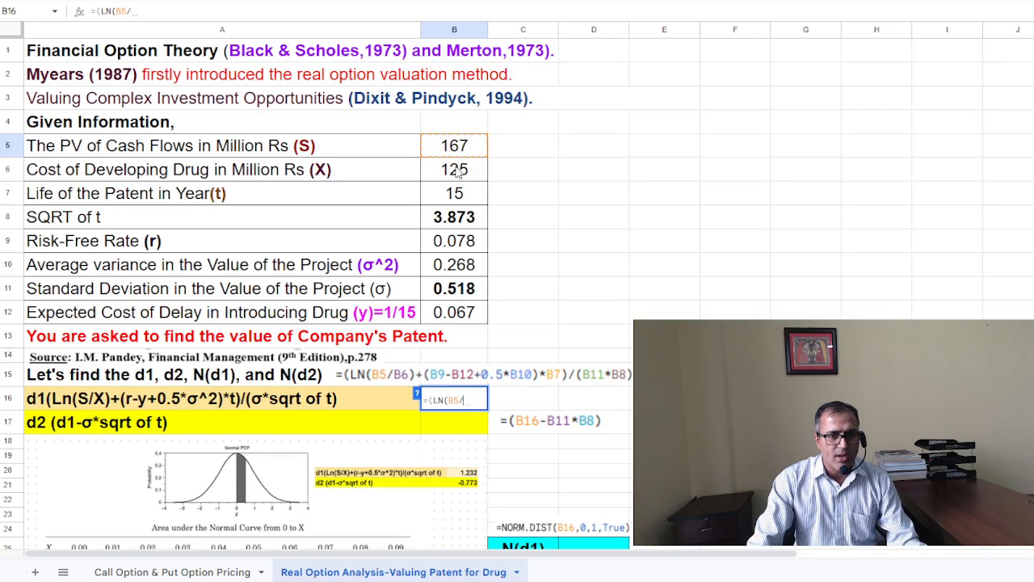
click(458, 172)
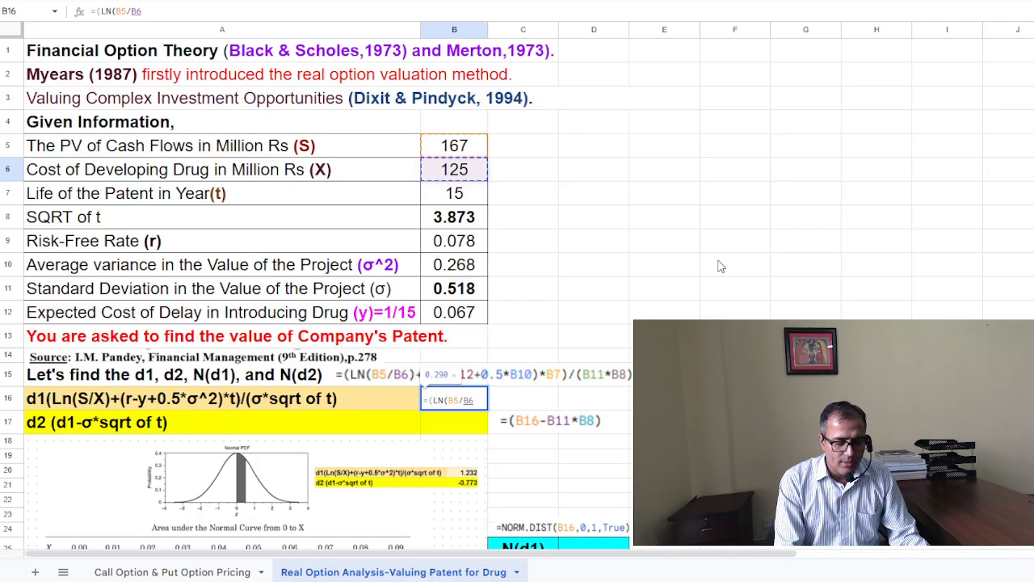
text())
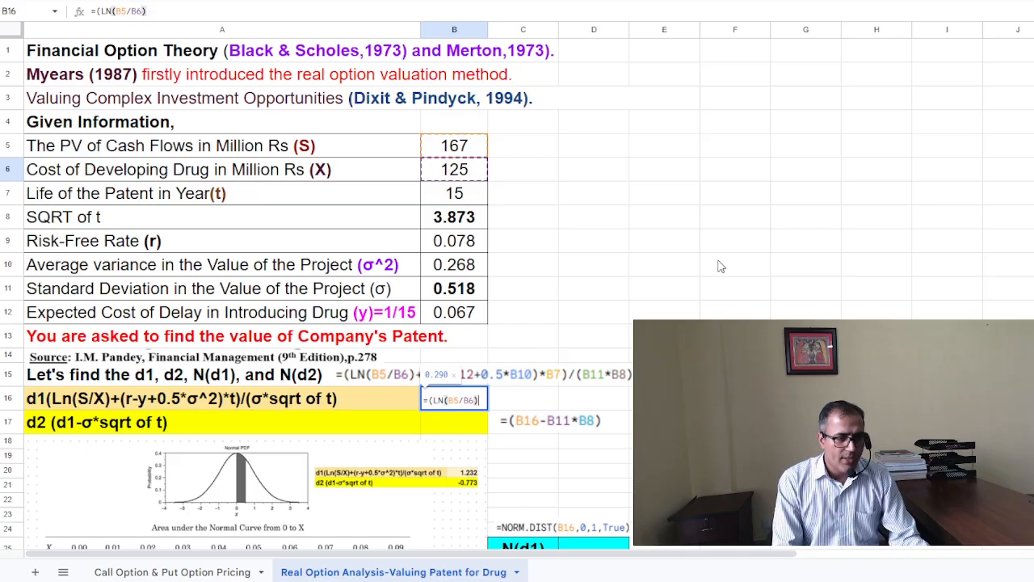
Extend the d1 formula with the rate, delay cost and variance term times patent life, +(B9-B12+0.5*B10)*B7), closing the numerator
text(+)
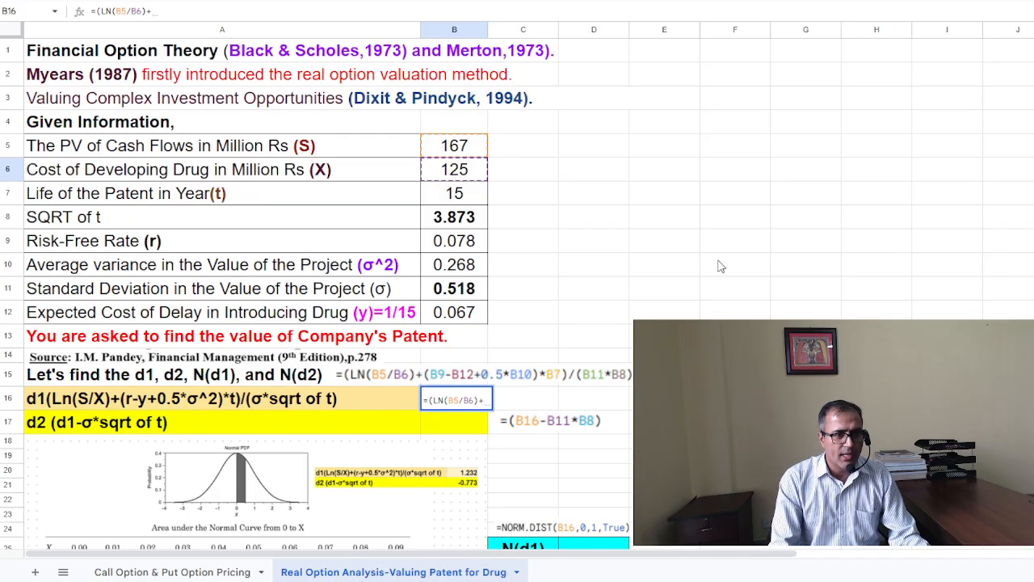
text(()
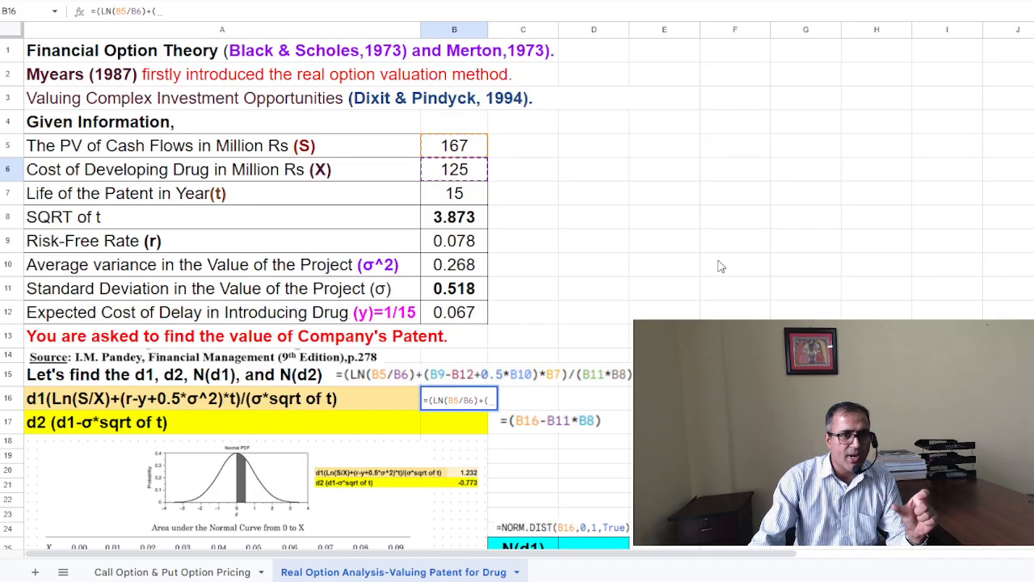
click(450, 247)
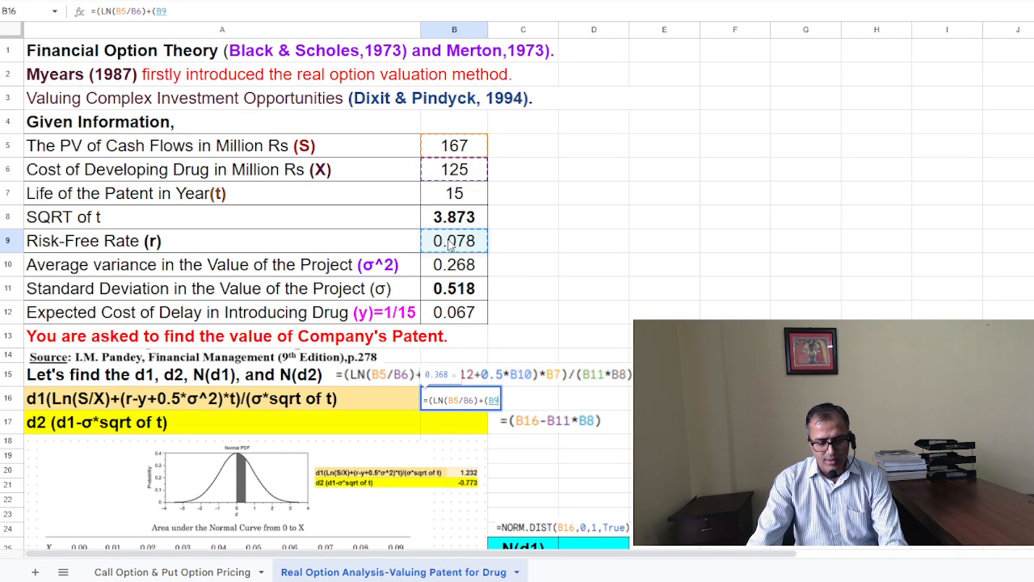
text(-)
click(455, 320)
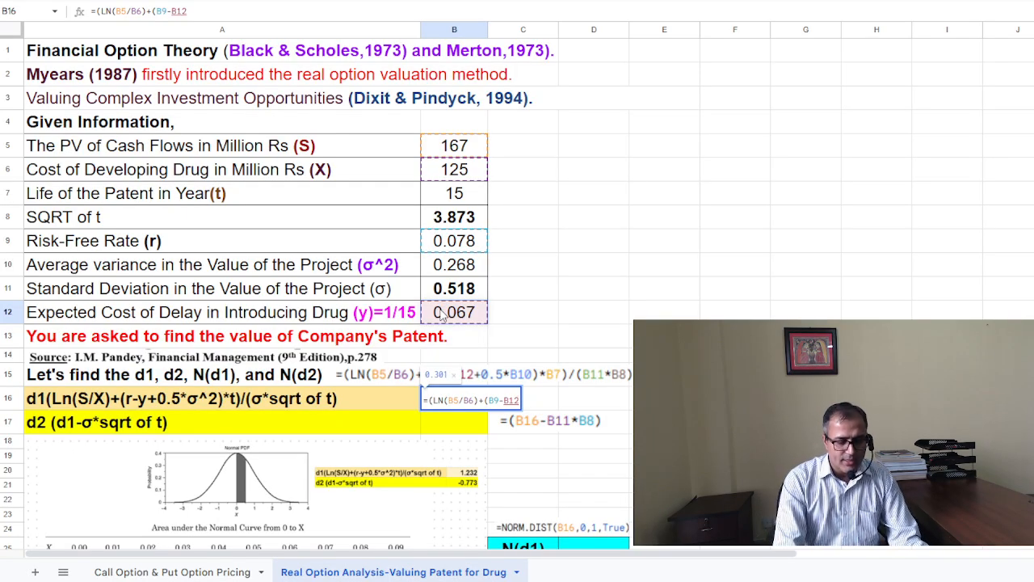
text())
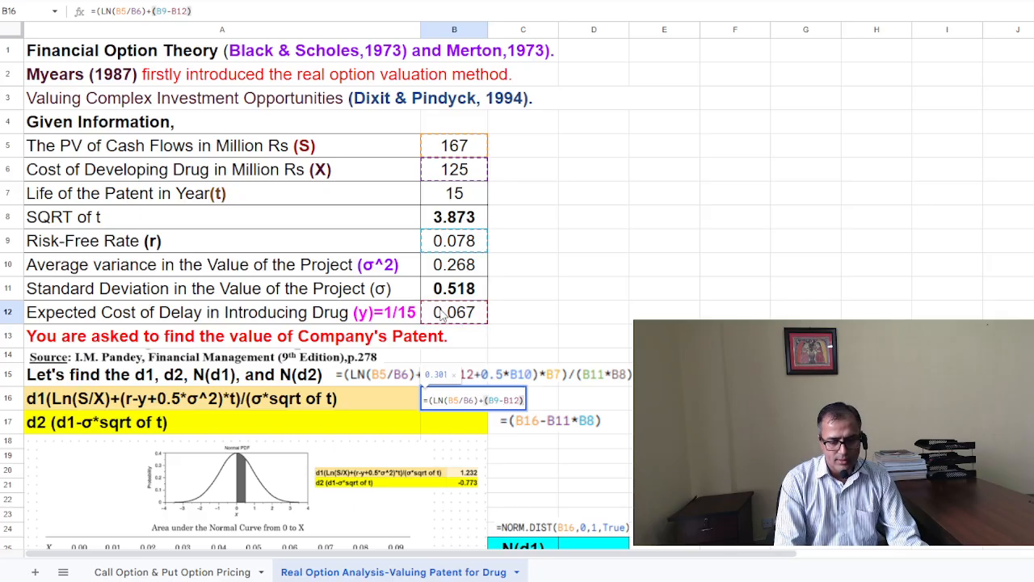
key(BackSpace)
text(+0.5)
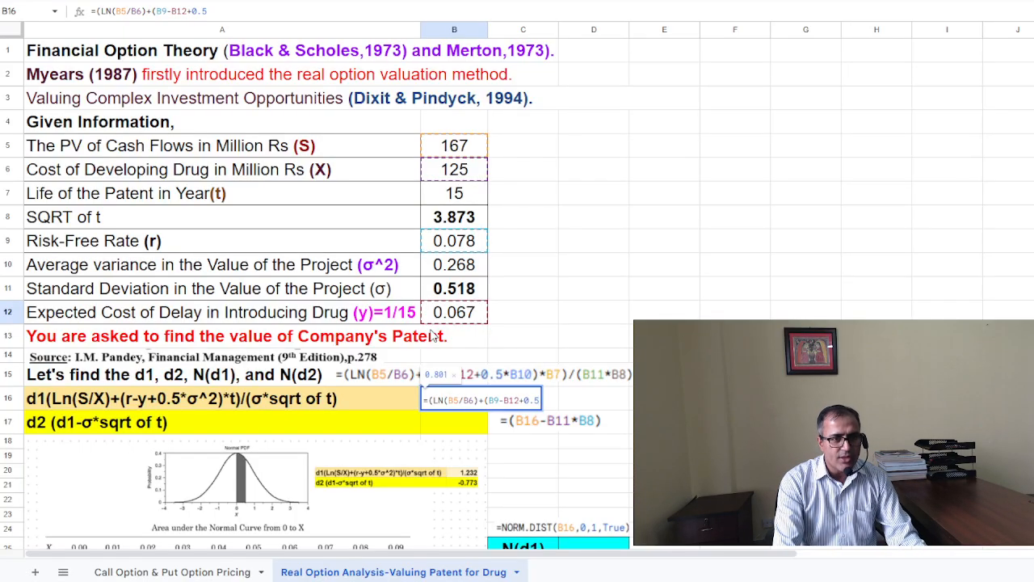
text(*)
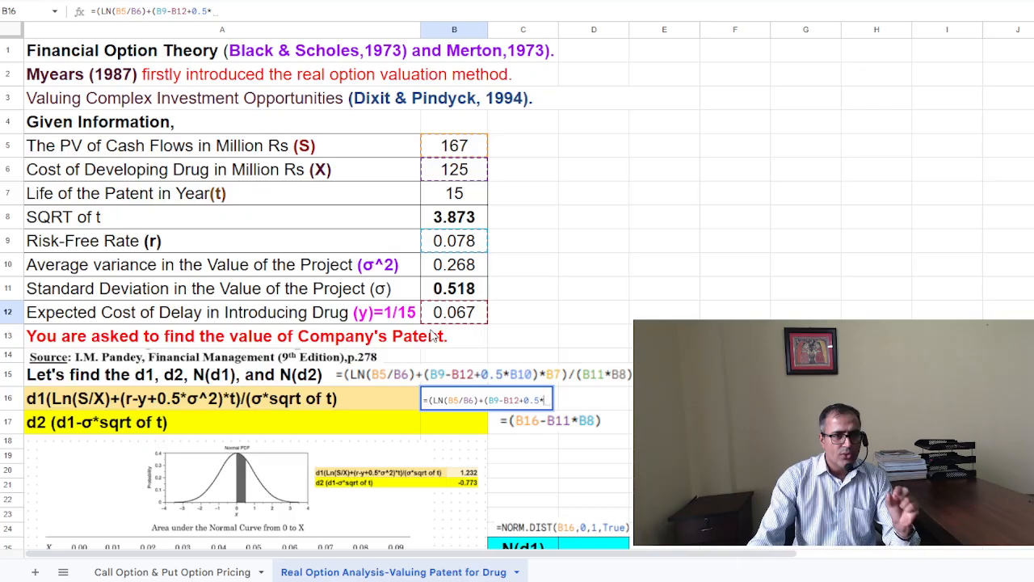
click(460, 272)
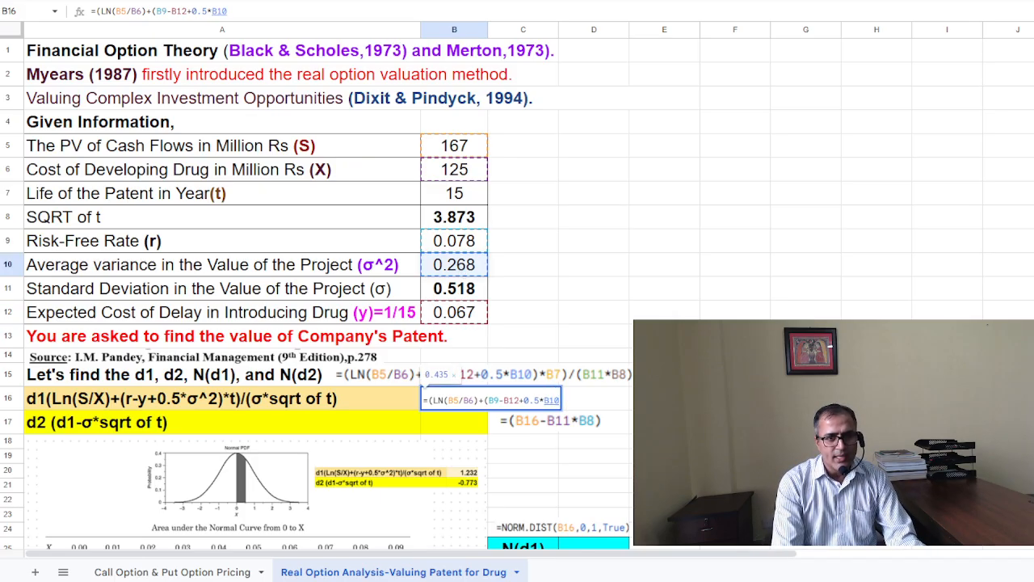
text()*)
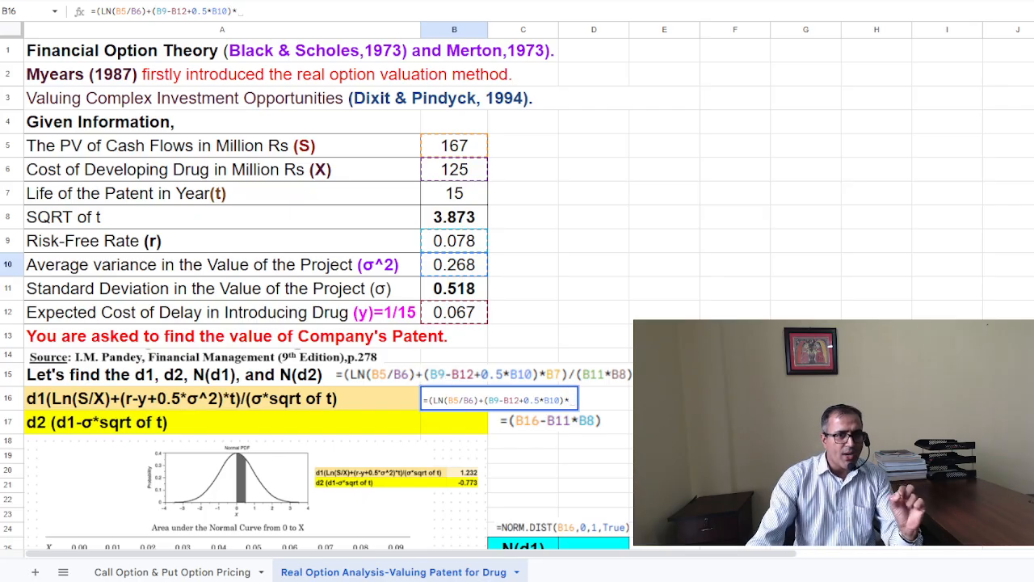
click(464, 197)
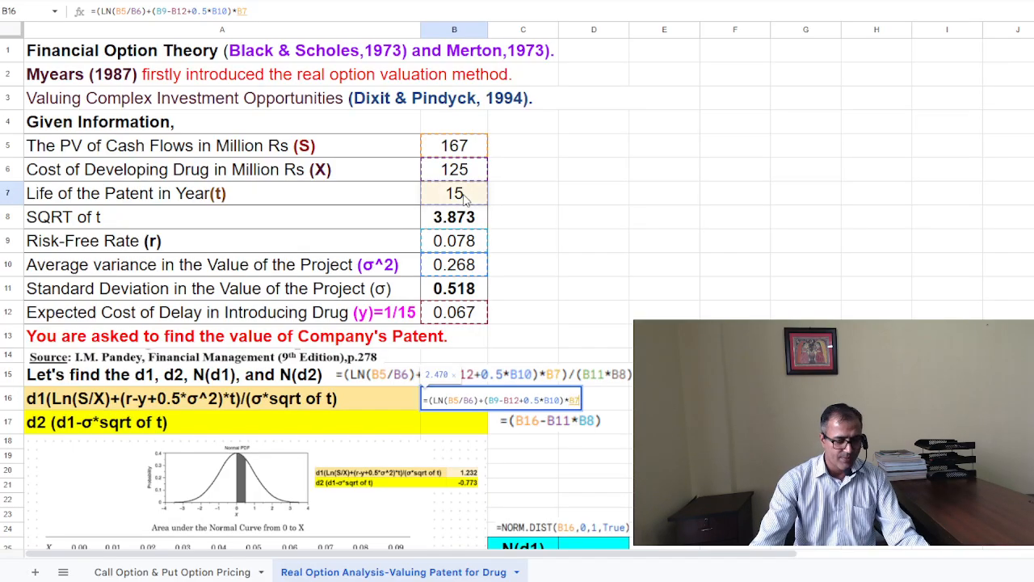
text())
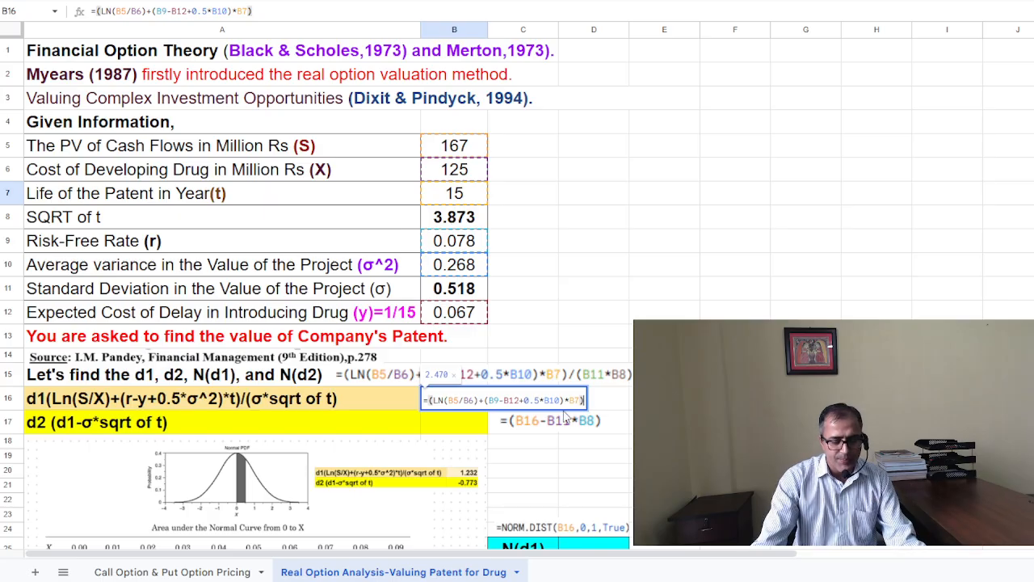
Divide the d1 numerator by standard deviation times the square root of t, /(B11*B8), and complete the formula in B16
text(/)
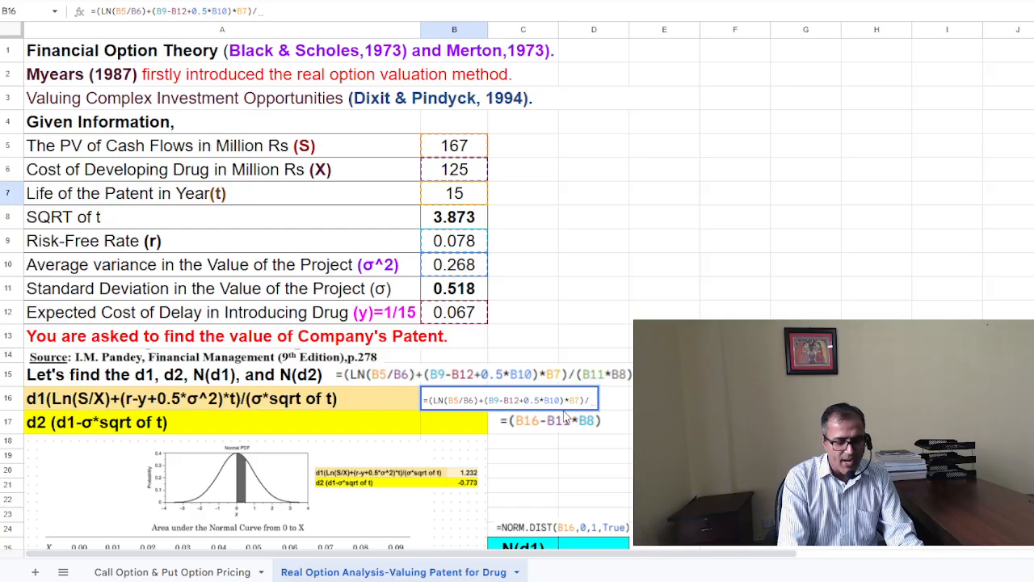
text(()
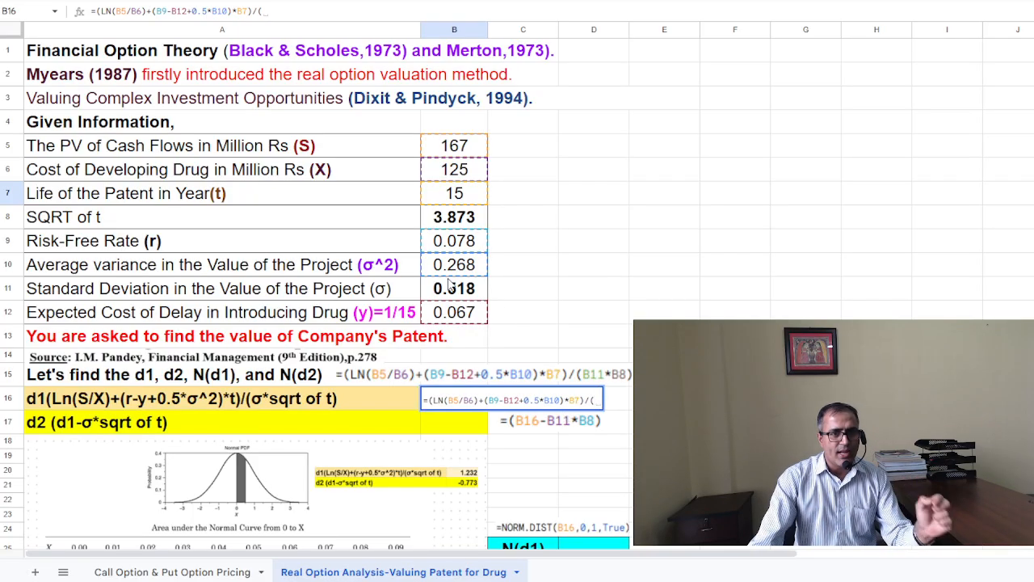
click(454, 297)
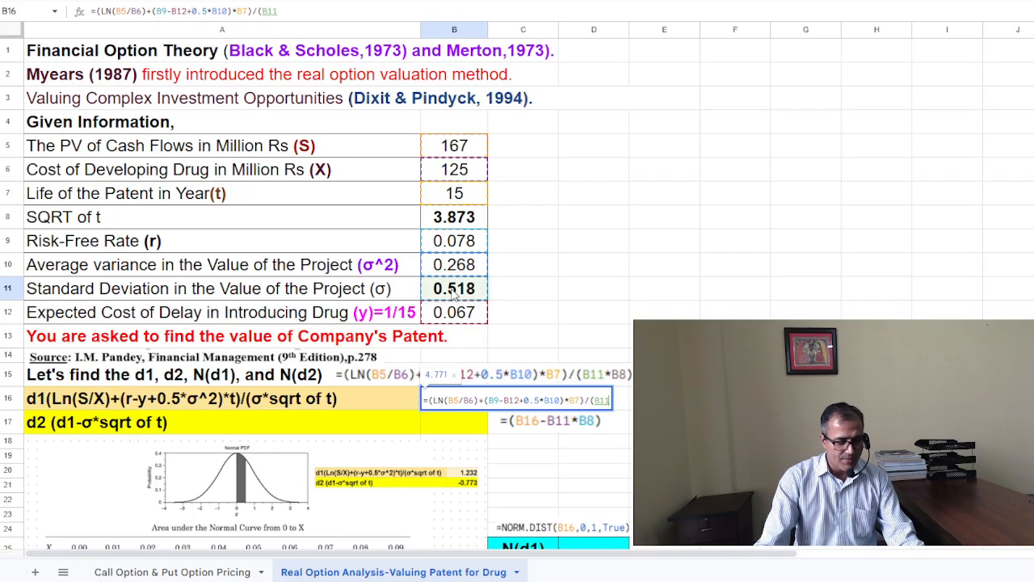
text(*)
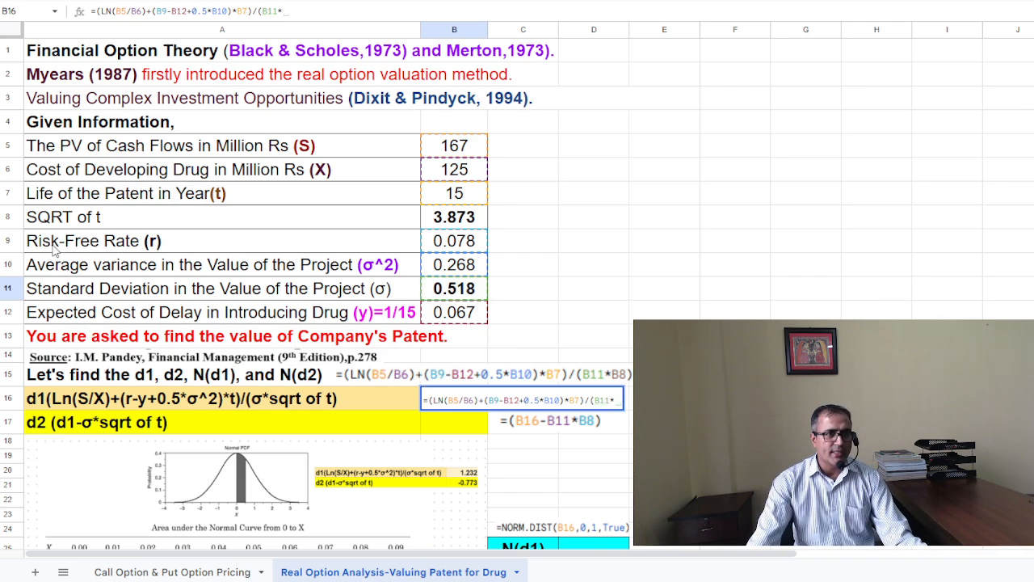
click(452, 225)
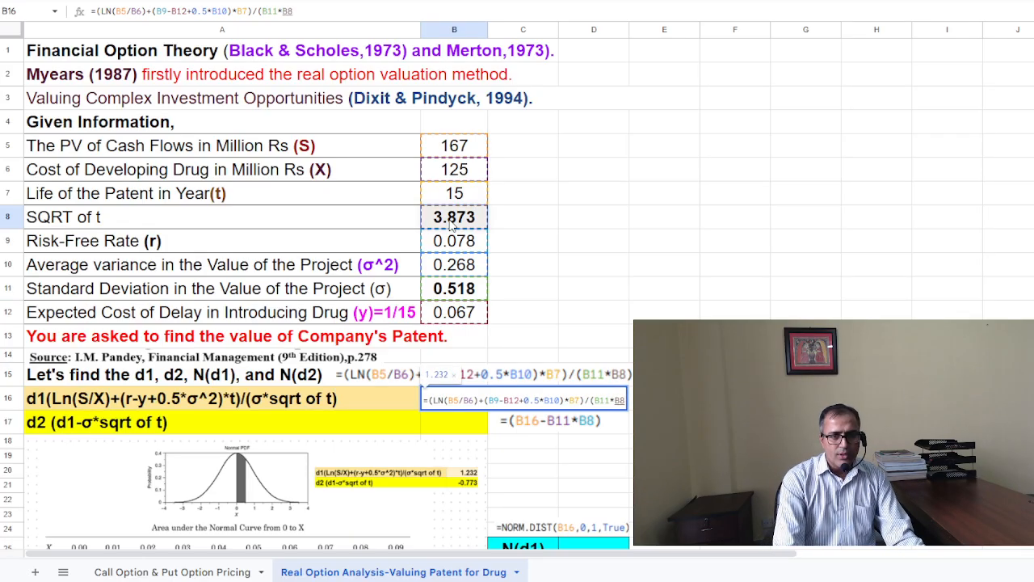
text())
key(Return)
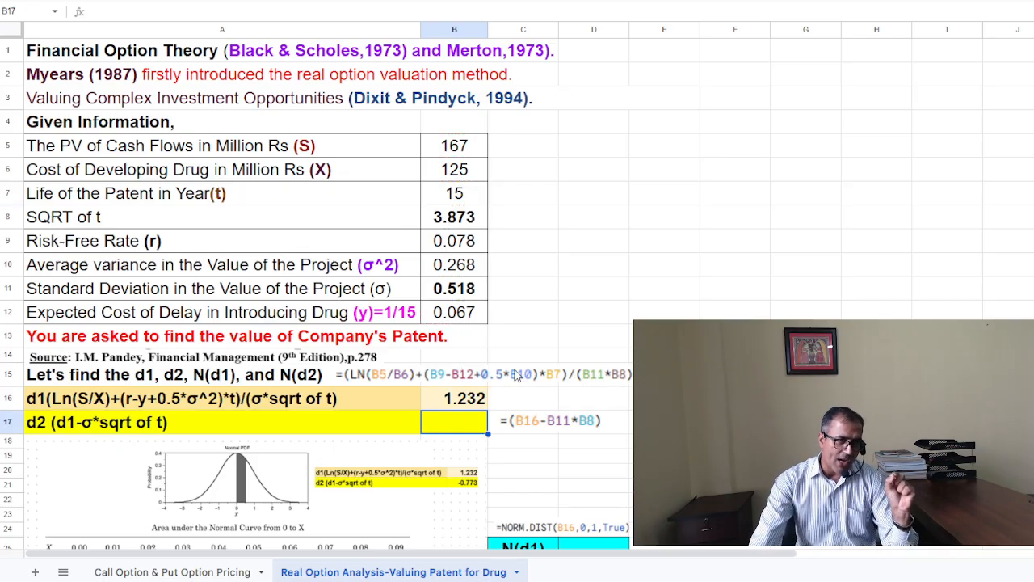
Calculate d2 in B17 as d1 minus standard deviation times the square root of t, using =(B16-B11*B8)
click(467, 406)
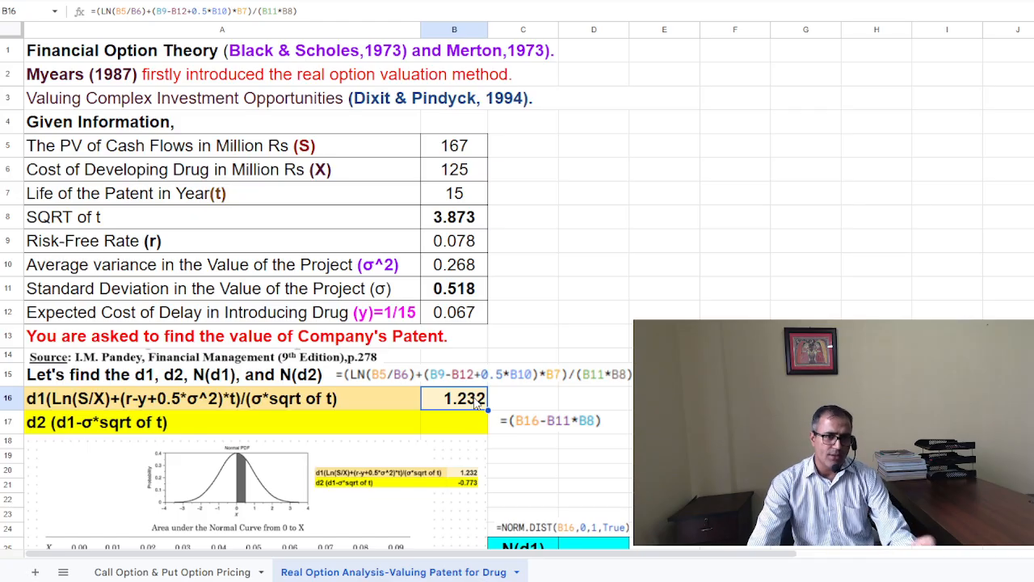
click(462, 426)
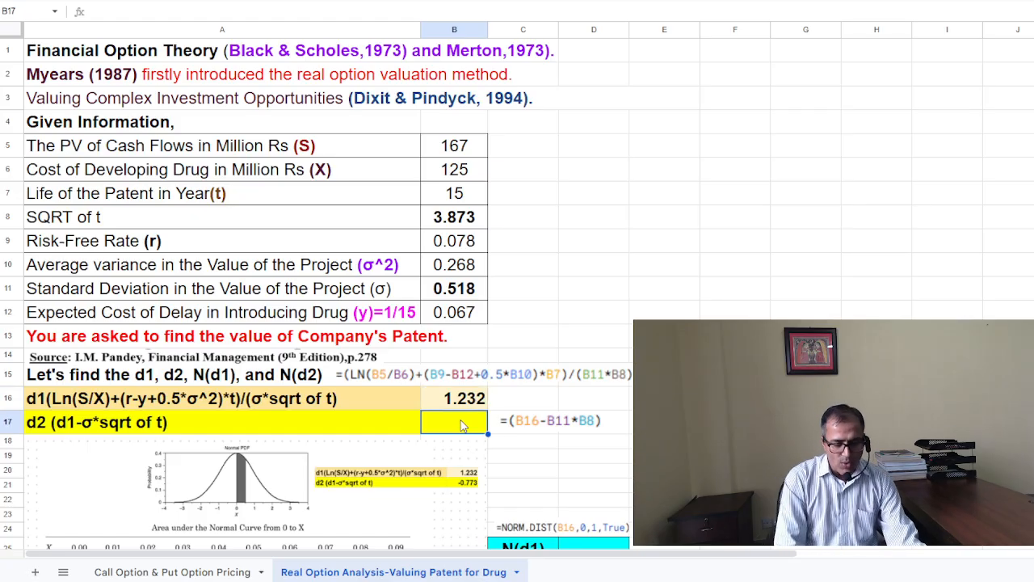
text(=)
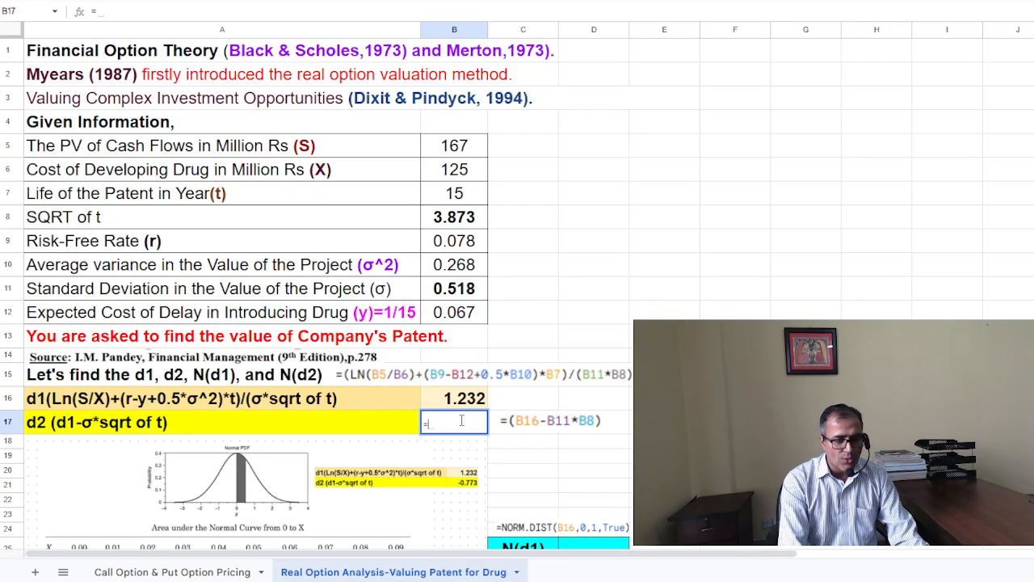
text(()
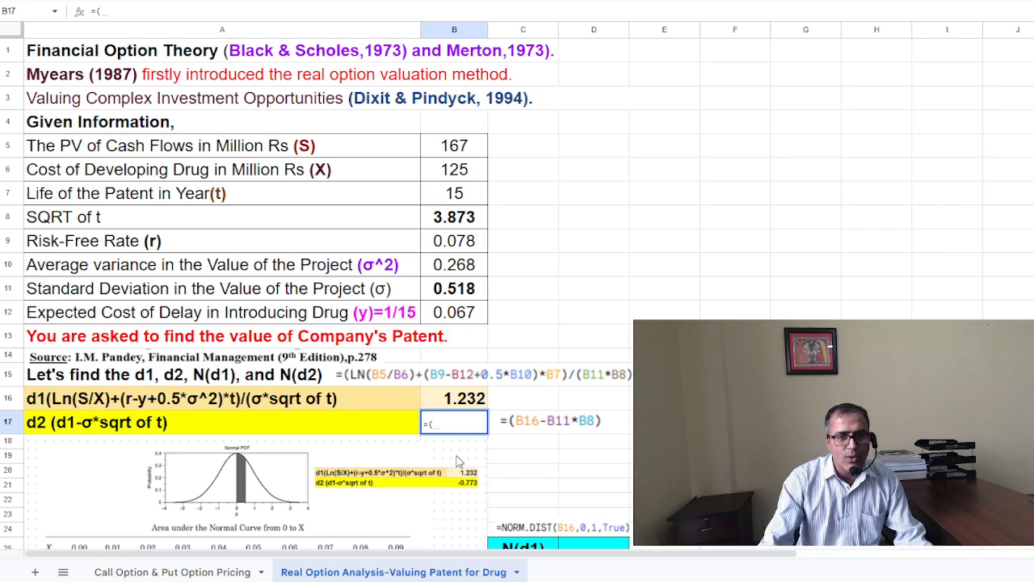
click(476, 399)
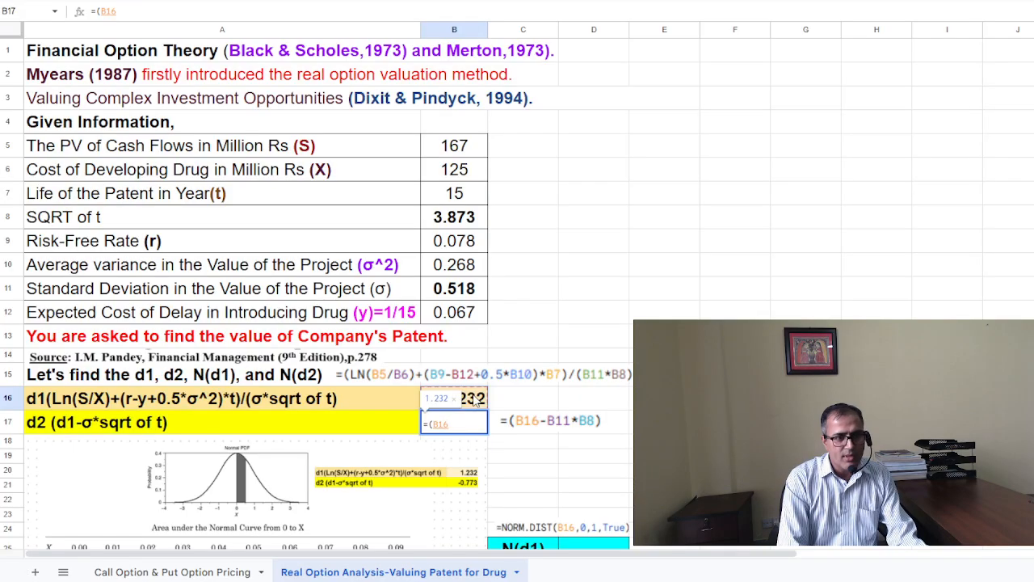
text(-)
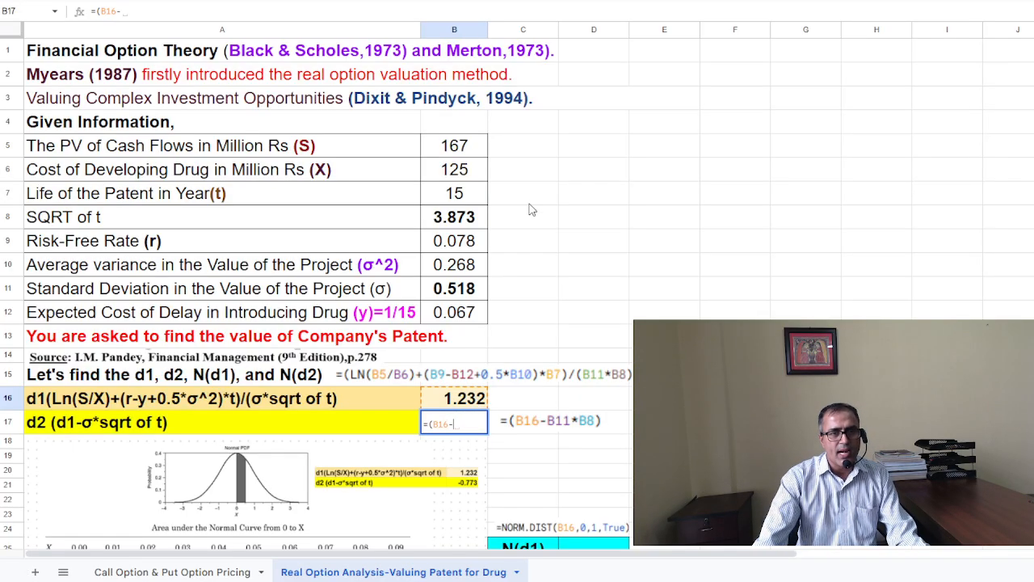
click(456, 292)
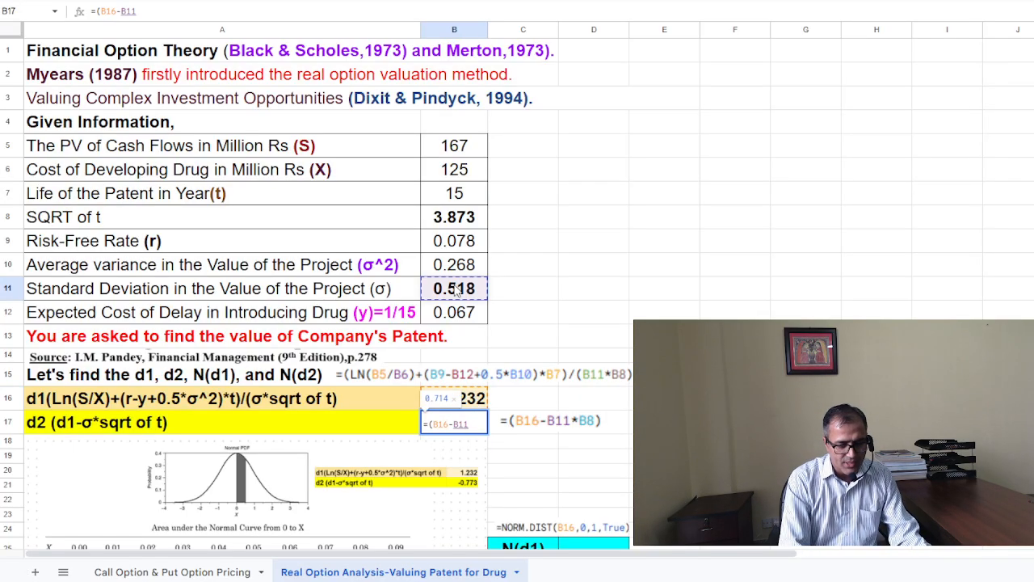
text(*)
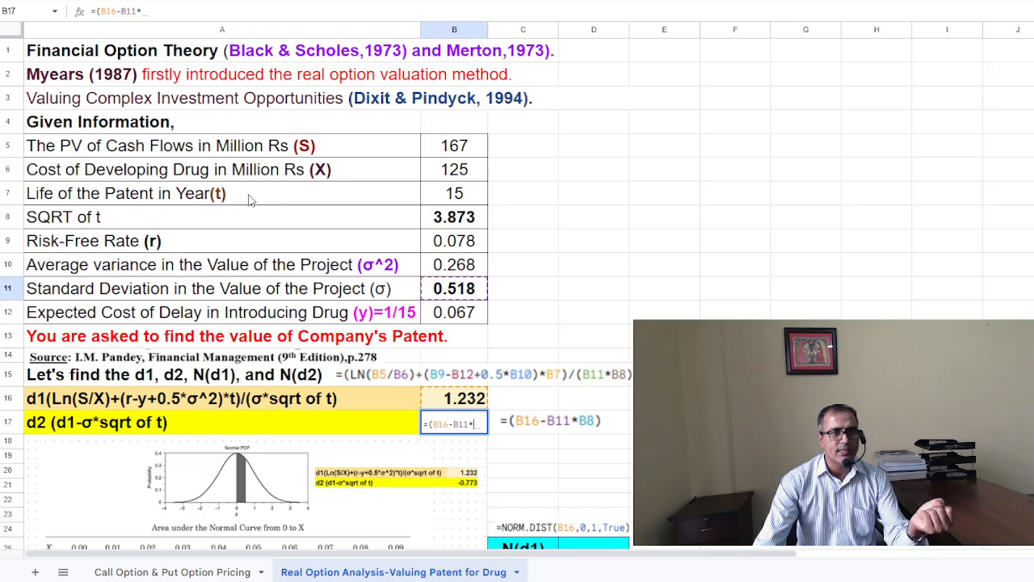
click(453, 226)
text())
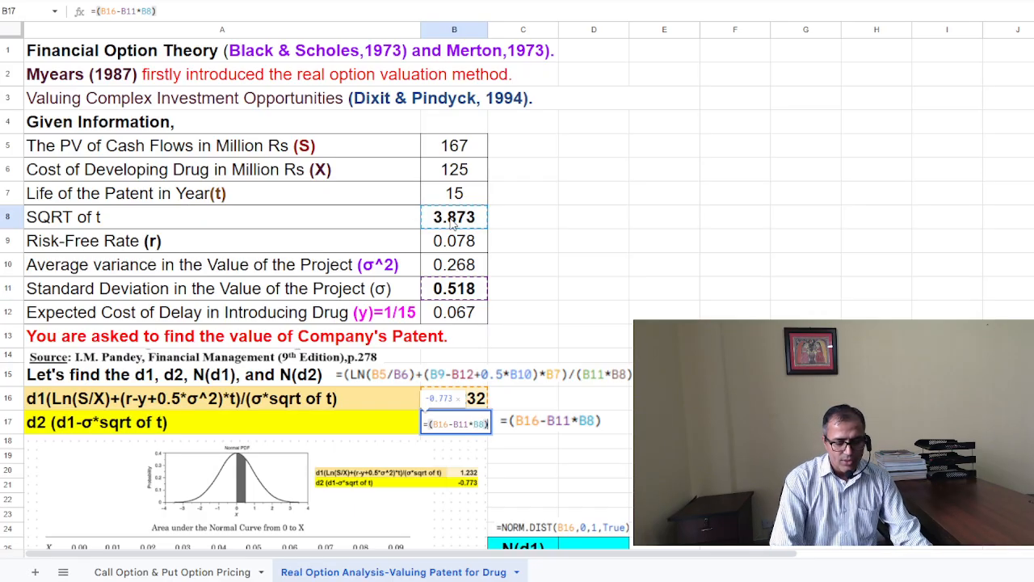
key(Return)
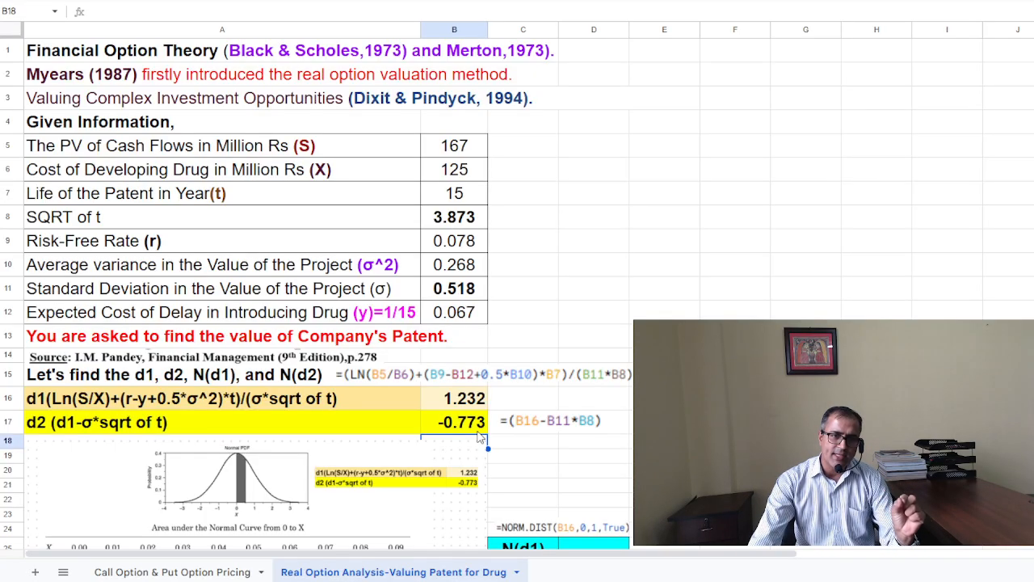
Examine the normal curve area table and the worked N(d1) and N(d2) lookups against the d1 and d2 values
click(665, 440)
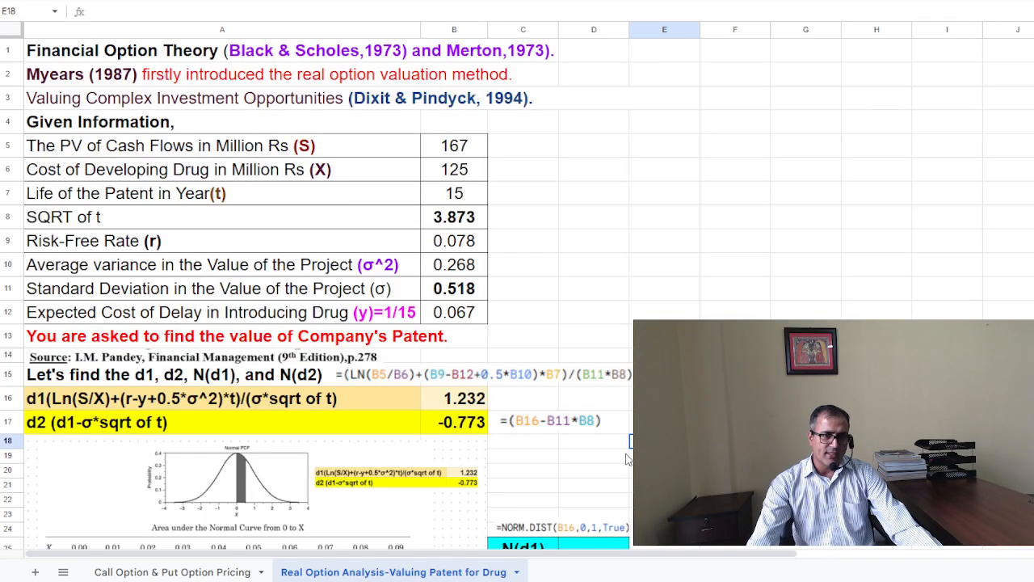
scroll(627, 459, down, 2)
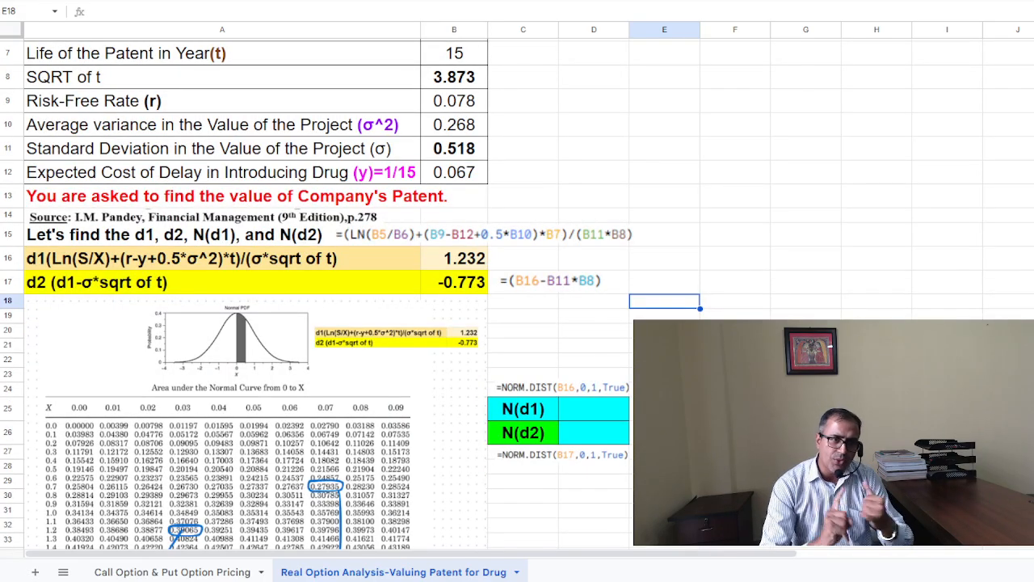
scroll(517, 323, down, 2)
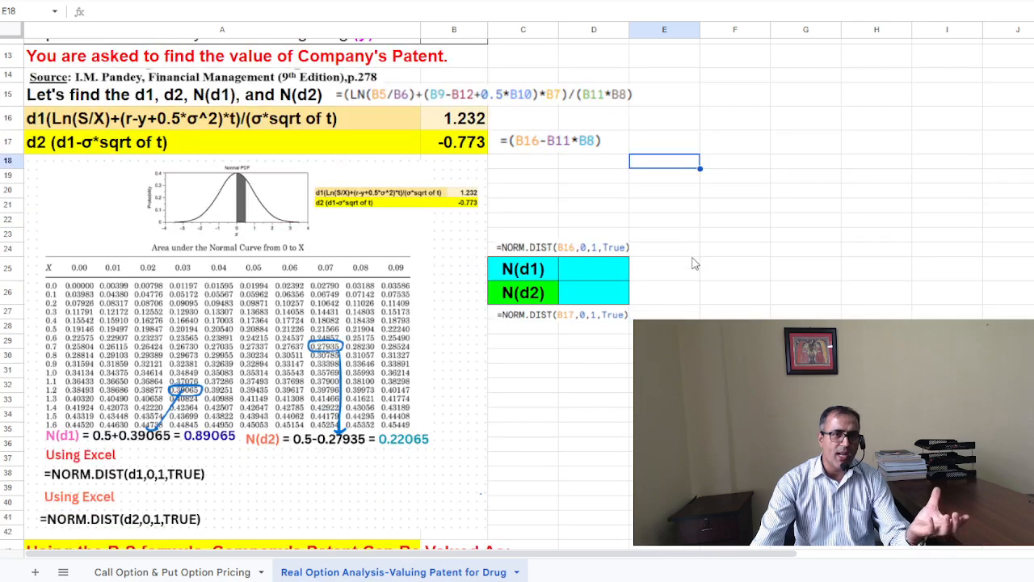
scroll(623, 440, up, 2)
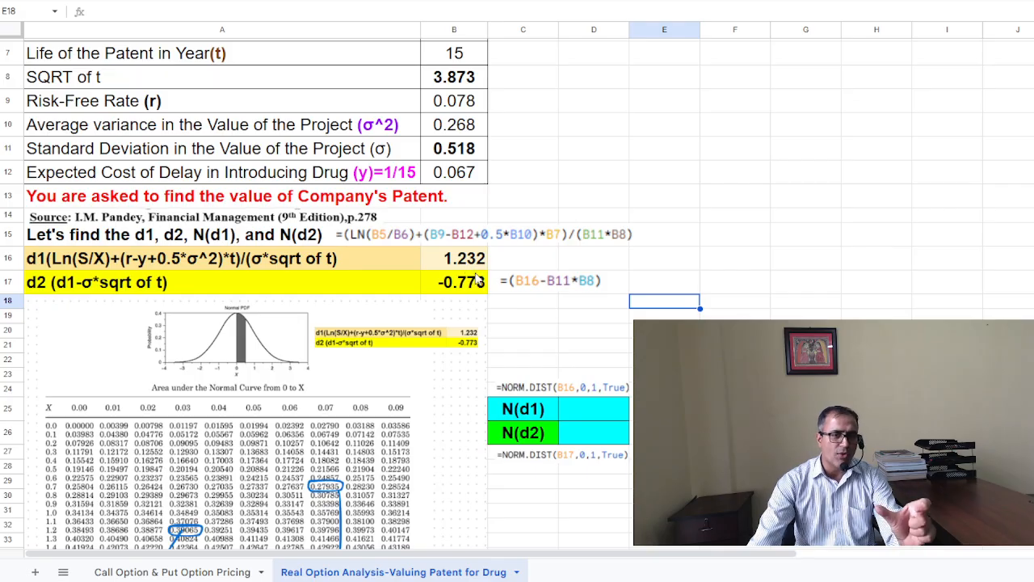
scroll(587, 371, down, 3)
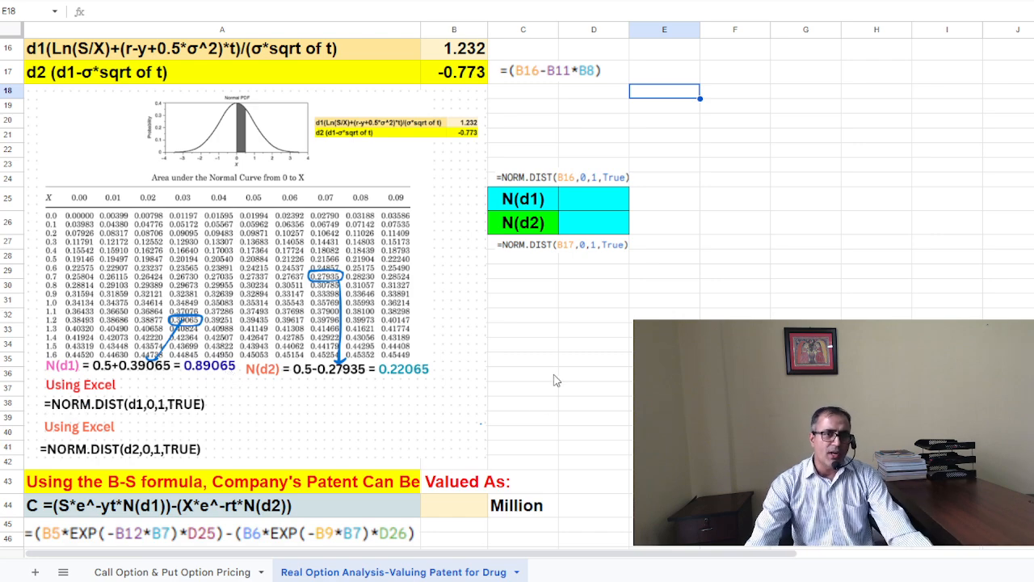
scroll(556, 380, up, 2)
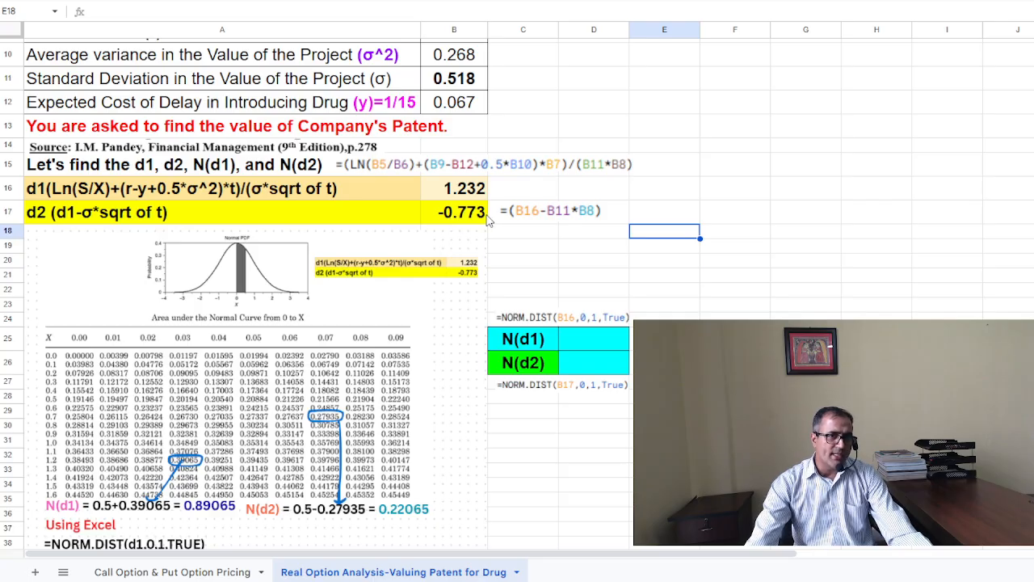
scroll(572, 473, down, 2)
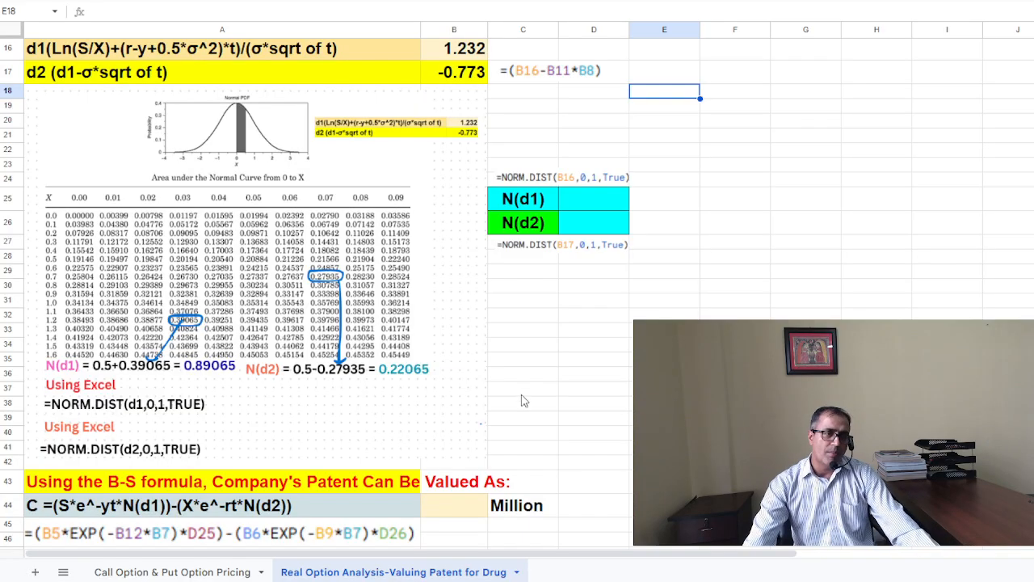
Calculate N(d1) in D25 from the d1 value with the cumulative normal distribution formula =NORM.DIST(B16,0,1,True)
click(585, 206)
text(=)
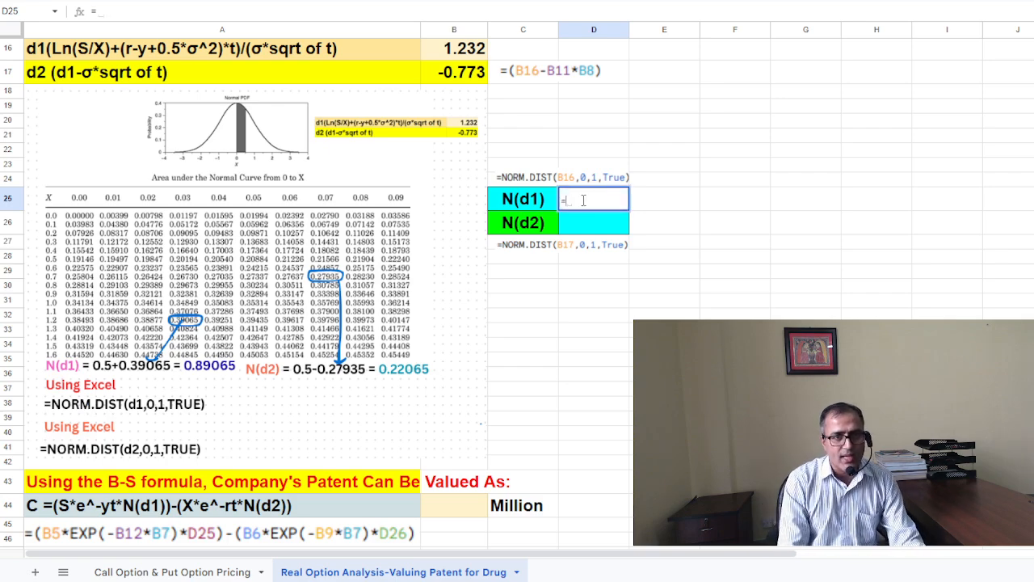
text(nor)
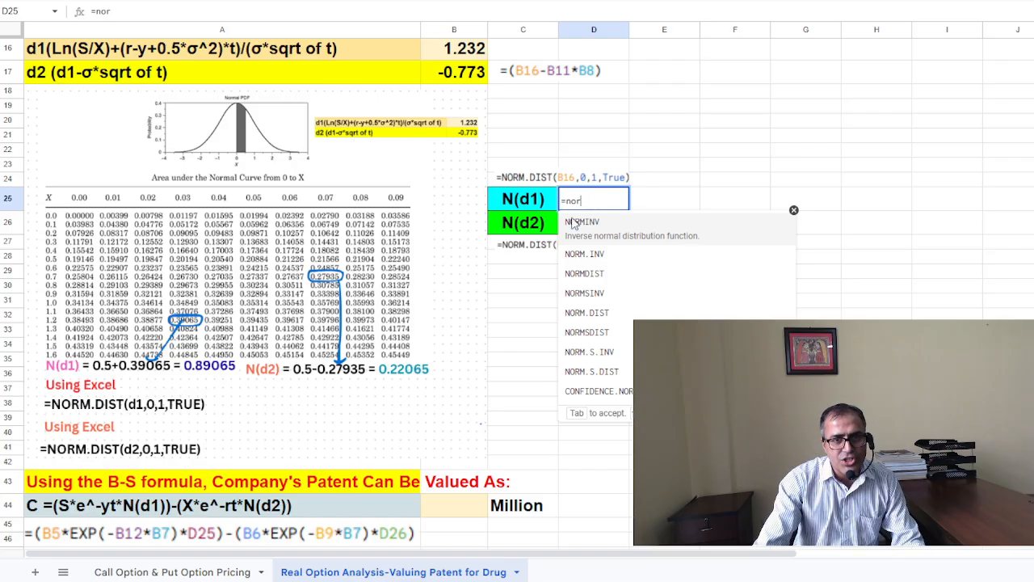
click(594, 303)
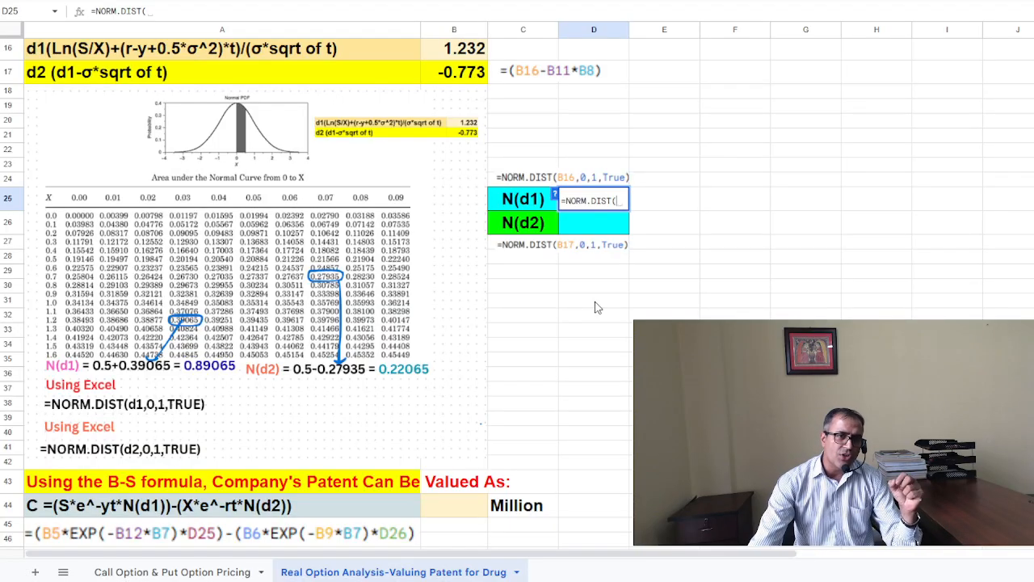
click(461, 51)
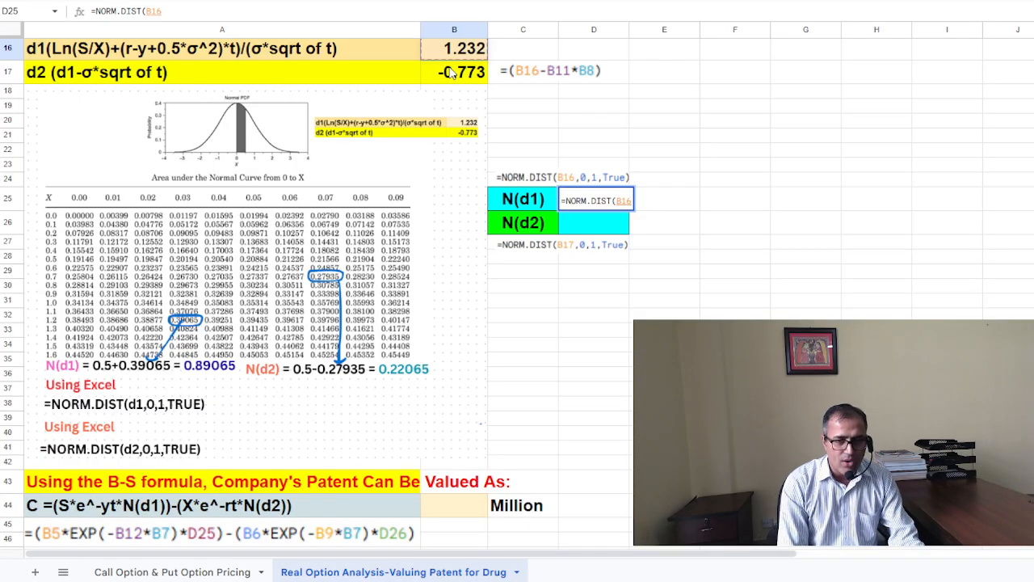
text(,)
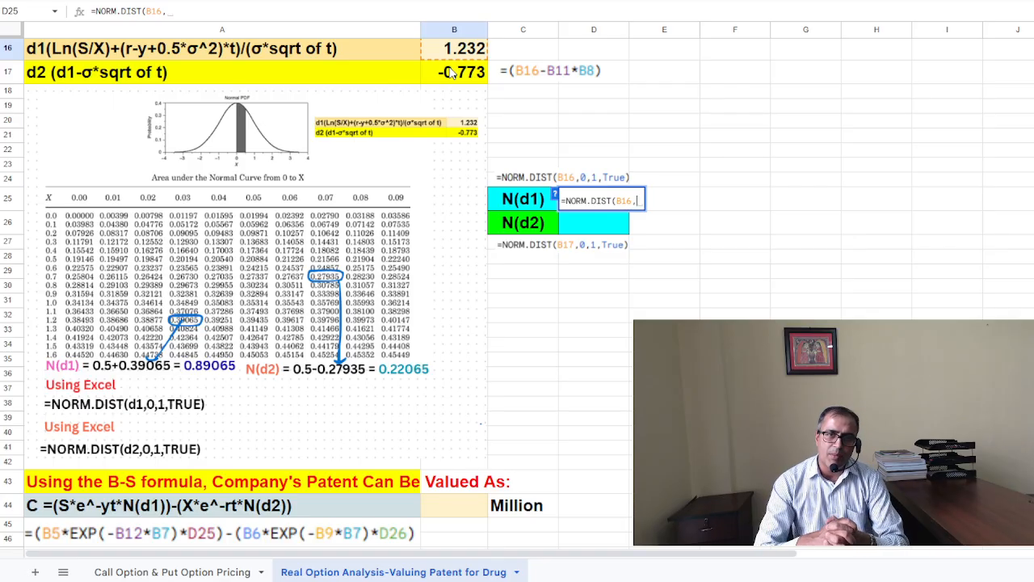
text(0,)
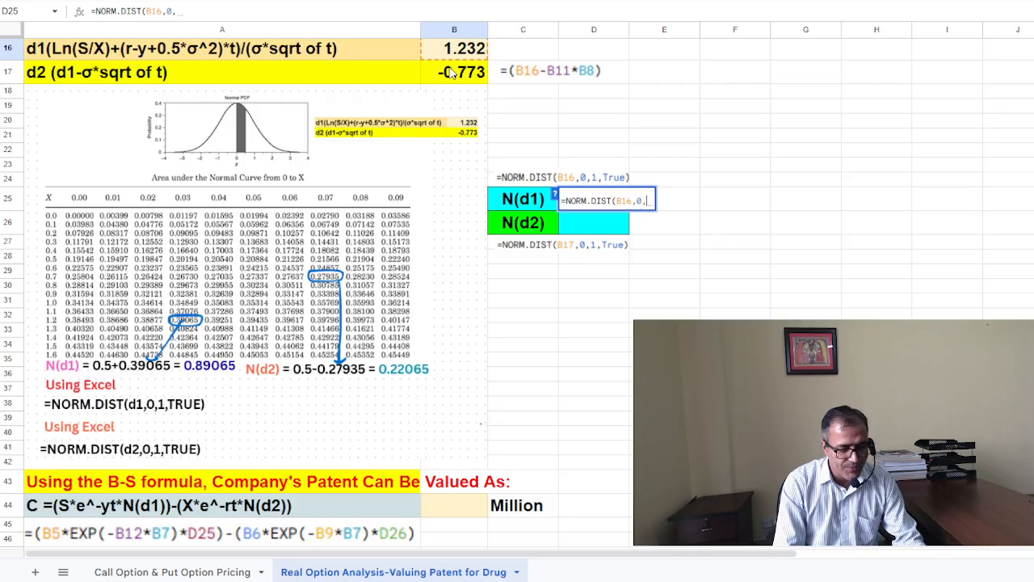
text(1,)
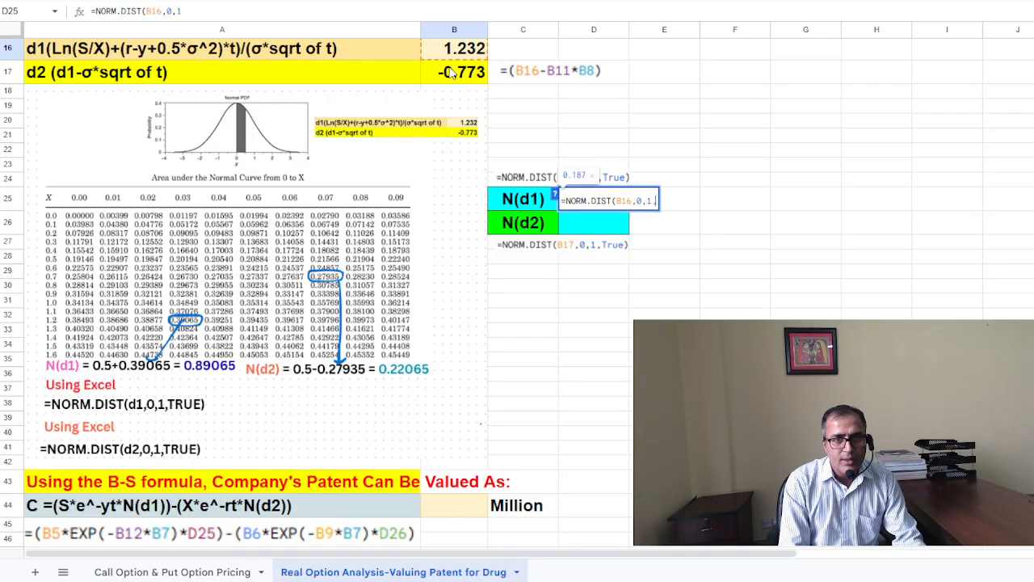
text(Tru)
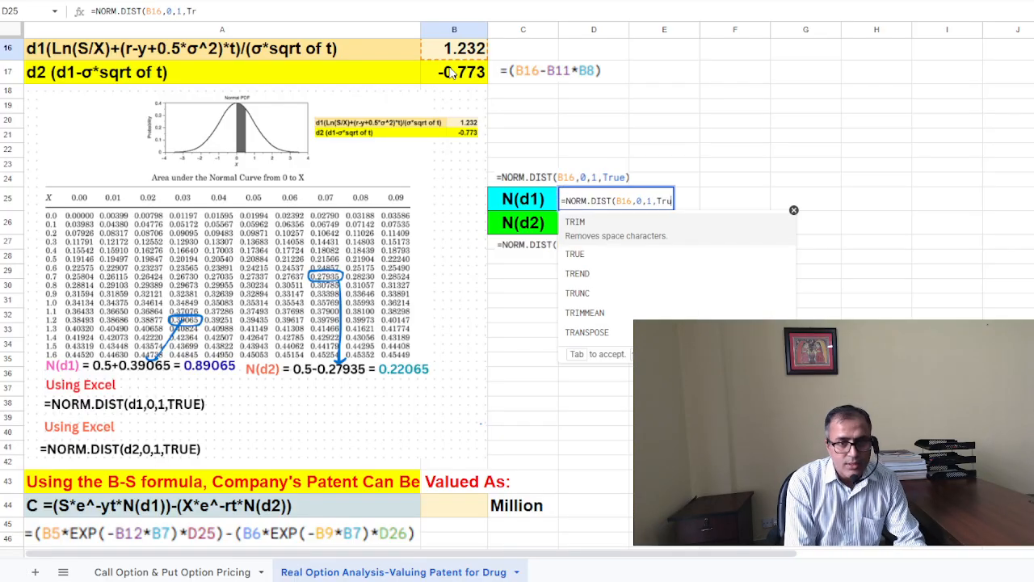
text(e))
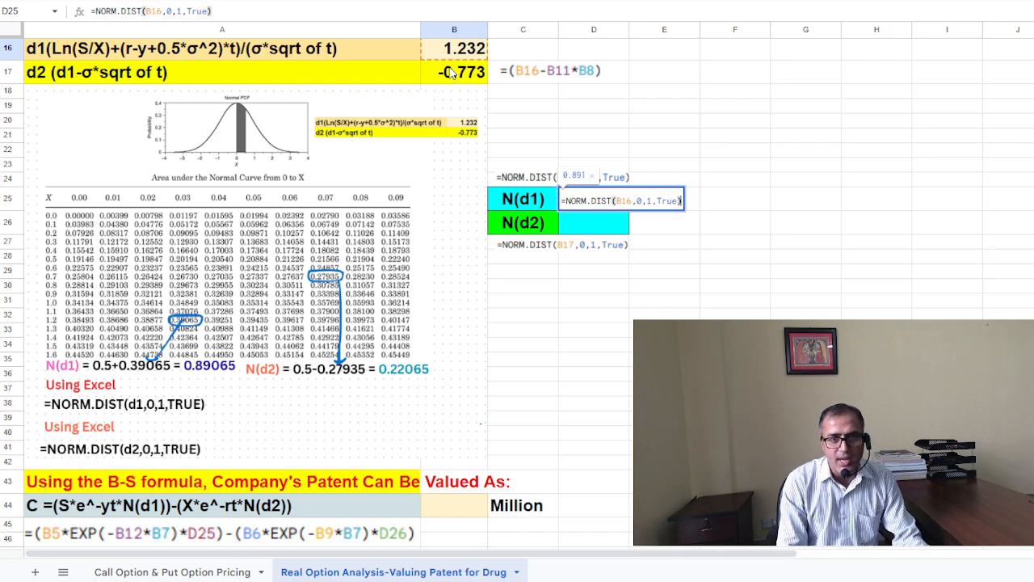
key(Return)
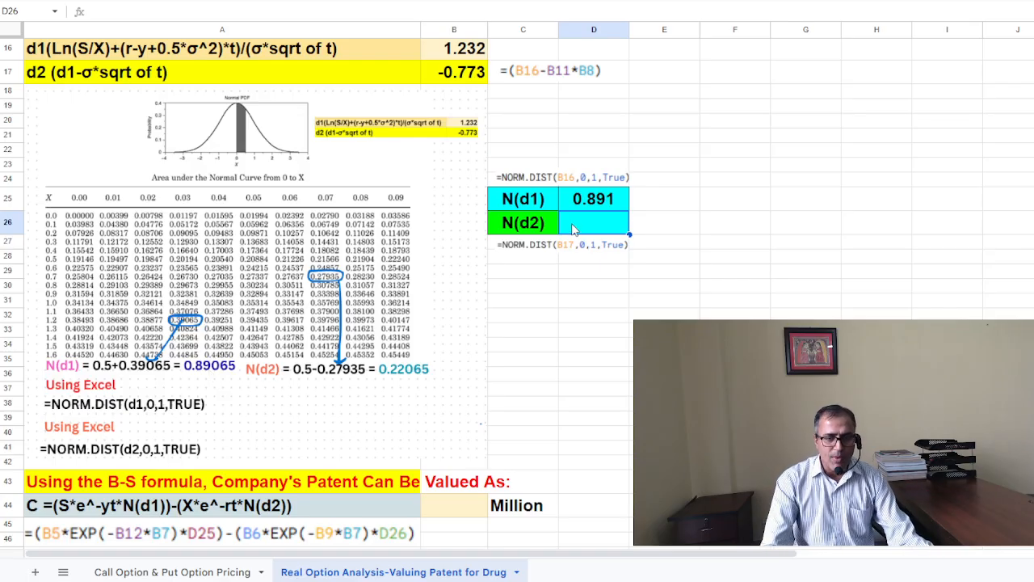
Calculate N(d2) in D26 from the d2 value with the cumulative normal distribution formula =NORM.DIST(B17,0,1,True)
text(=)
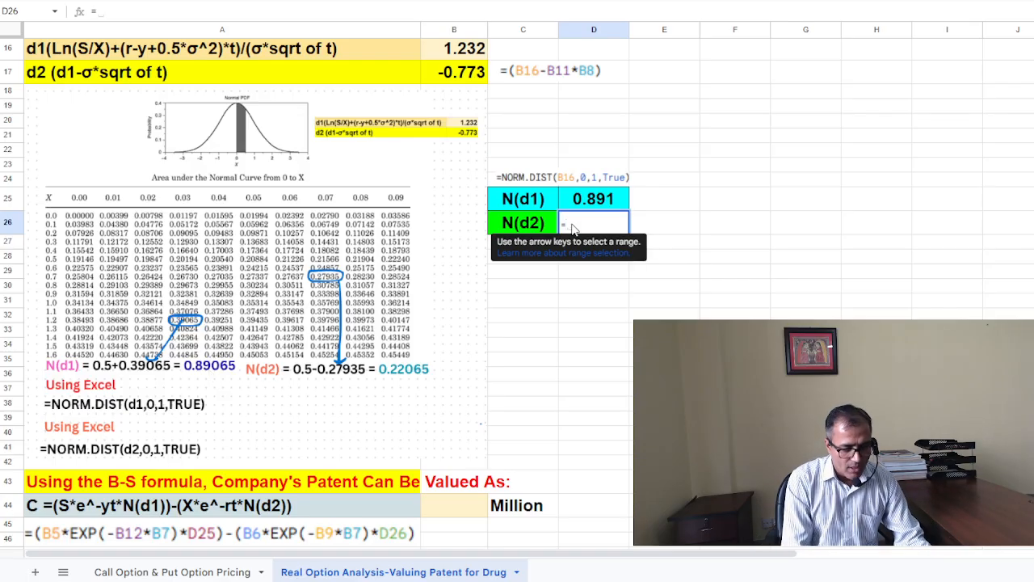
text(()
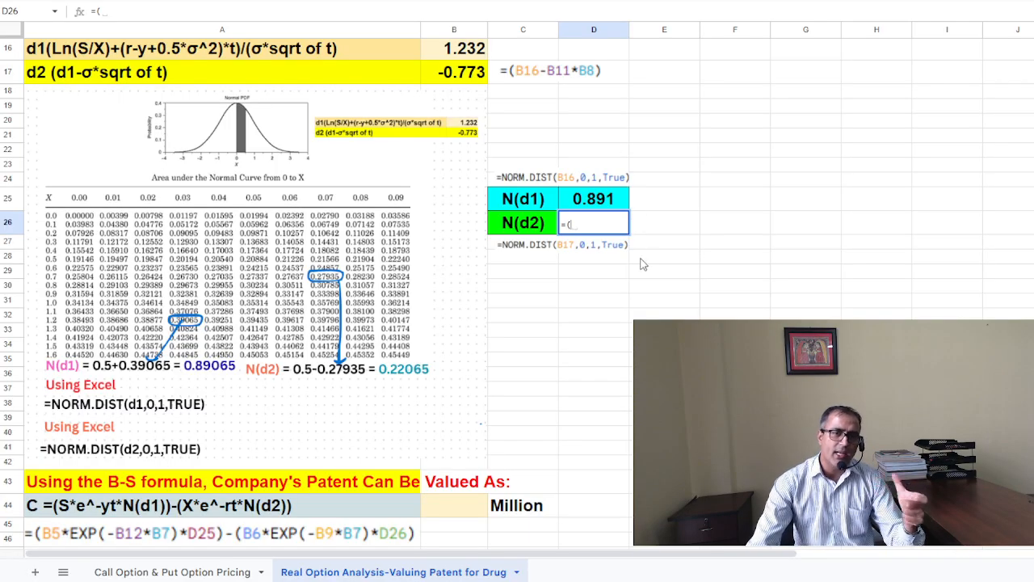
key(BackSpace)
text(norm)
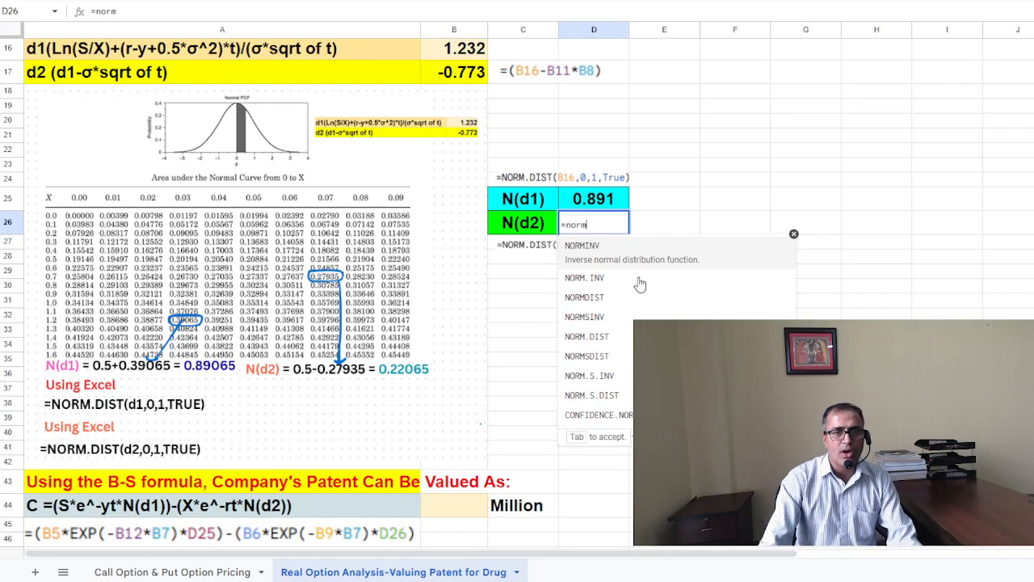
click(609, 333)
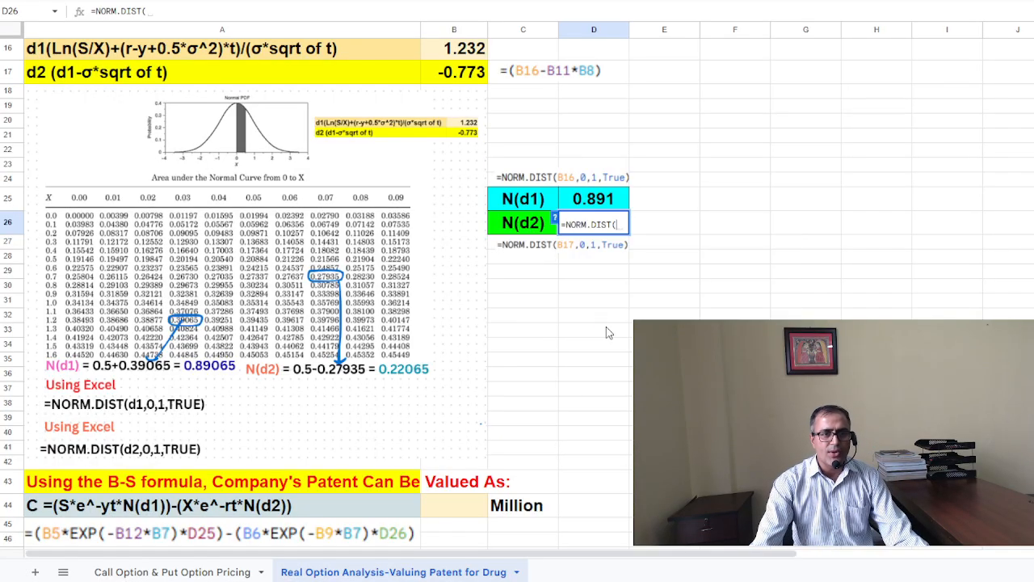
click(456, 77)
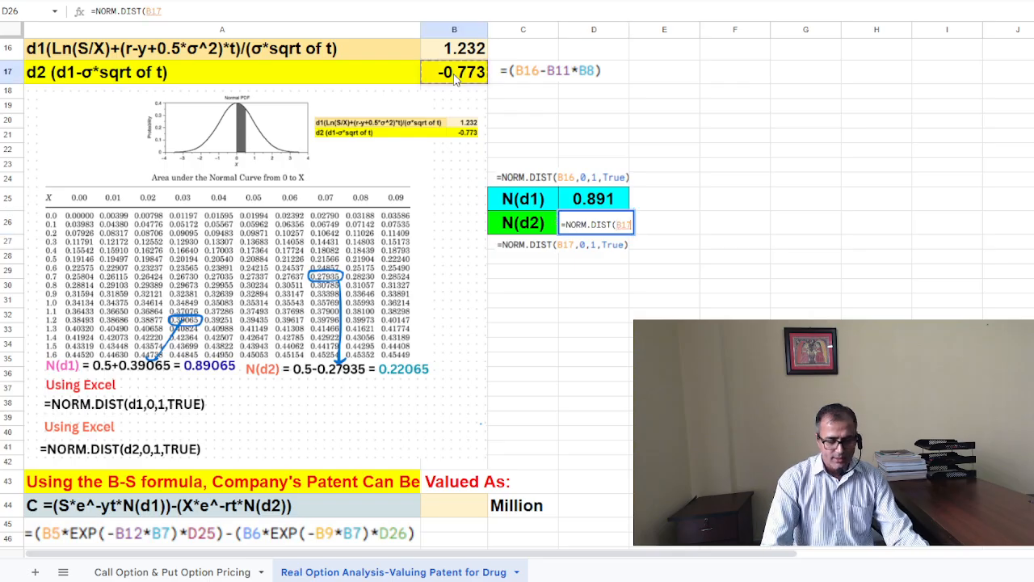
text(,)
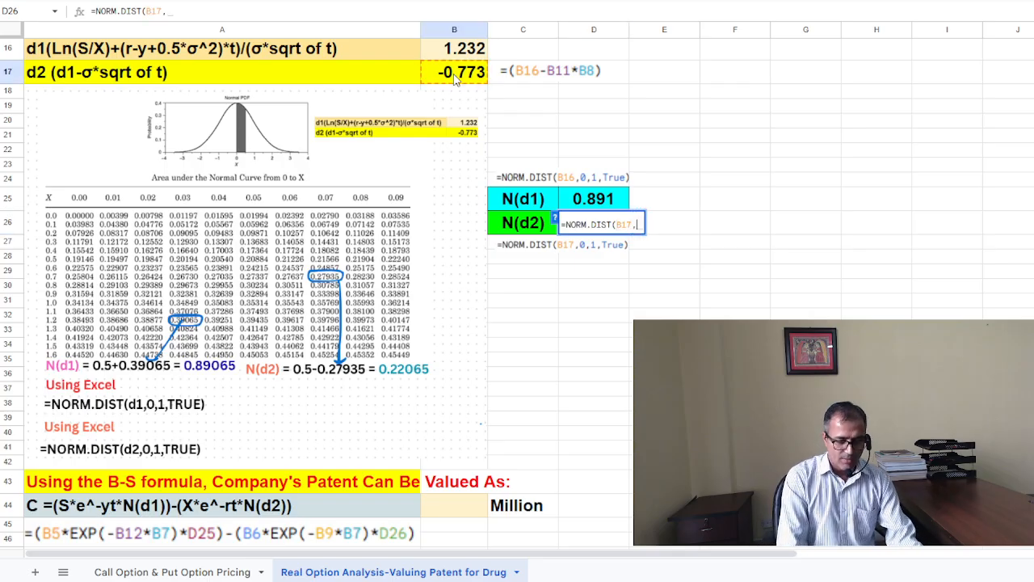
text(0,1)
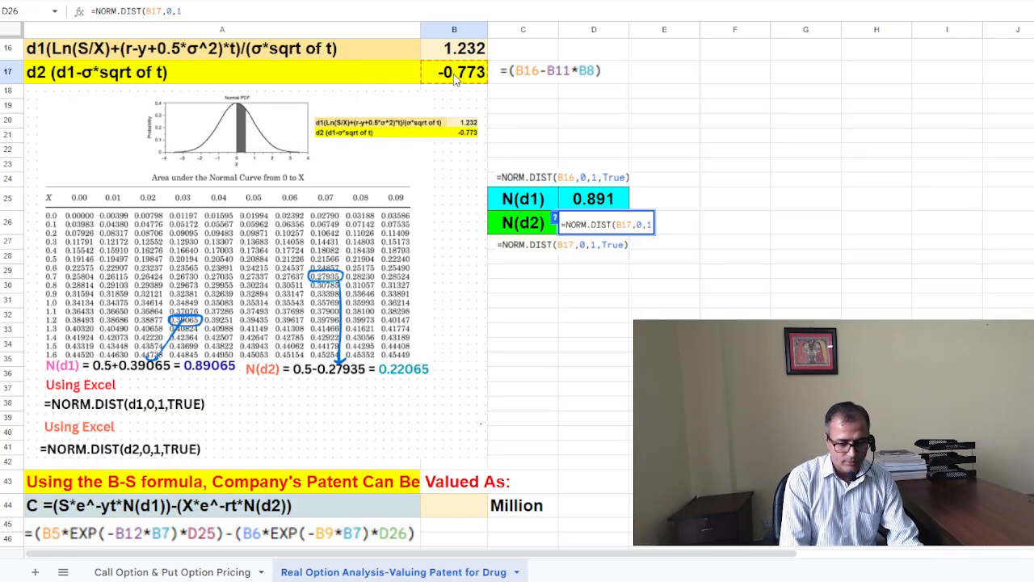
text(,True)
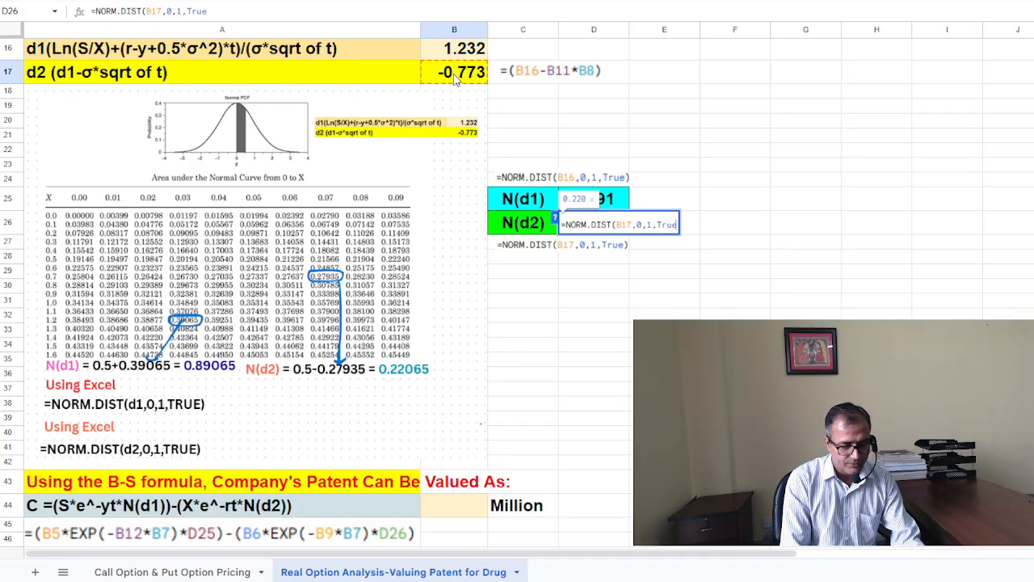
key(Return)
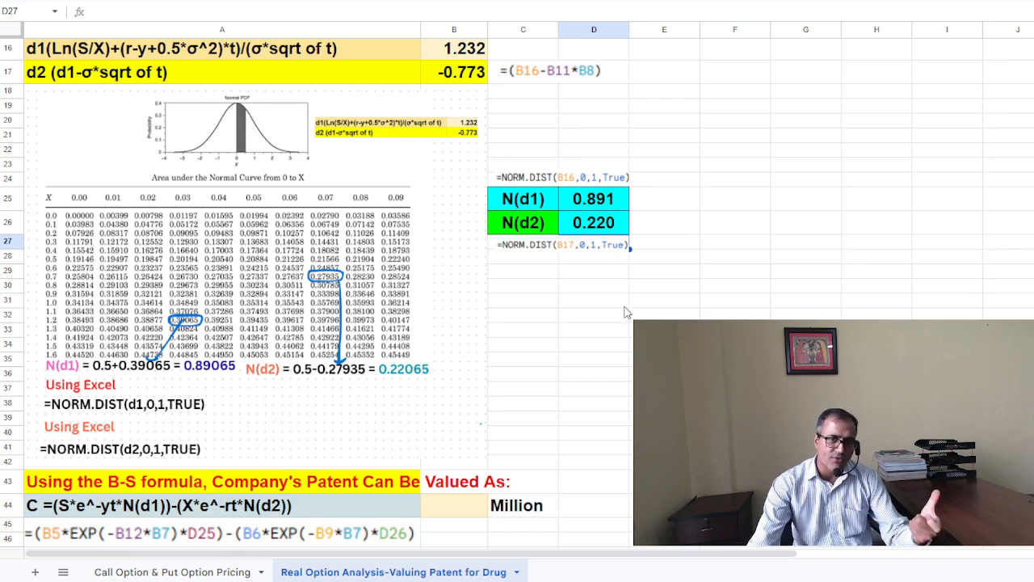
Start the Black-Scholes patent value formula in B44 with the present value of cash flows as the first factor, =(B5*
scroll(570, 353, down, 1)
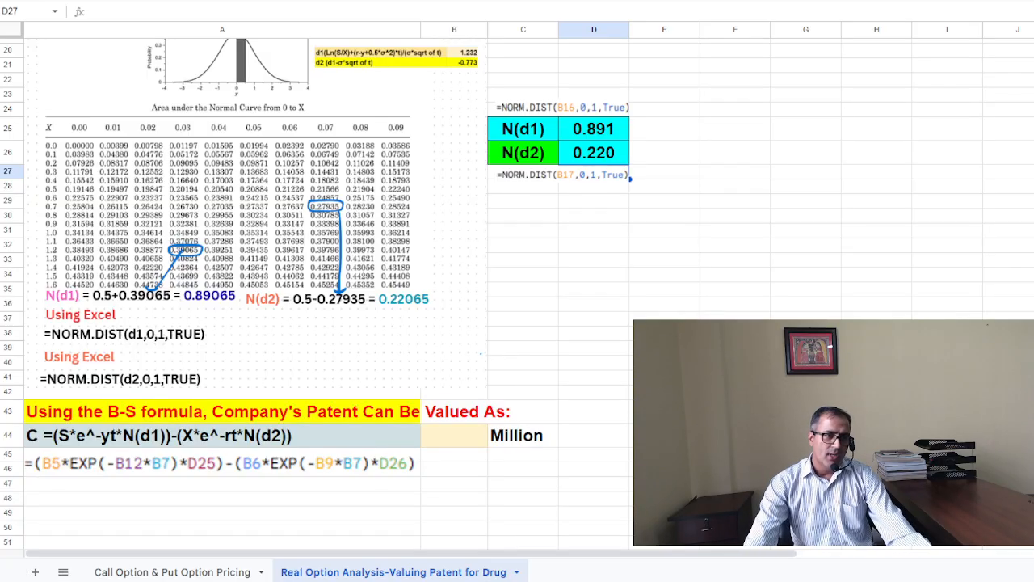
scroll(323, 242, down, 2)
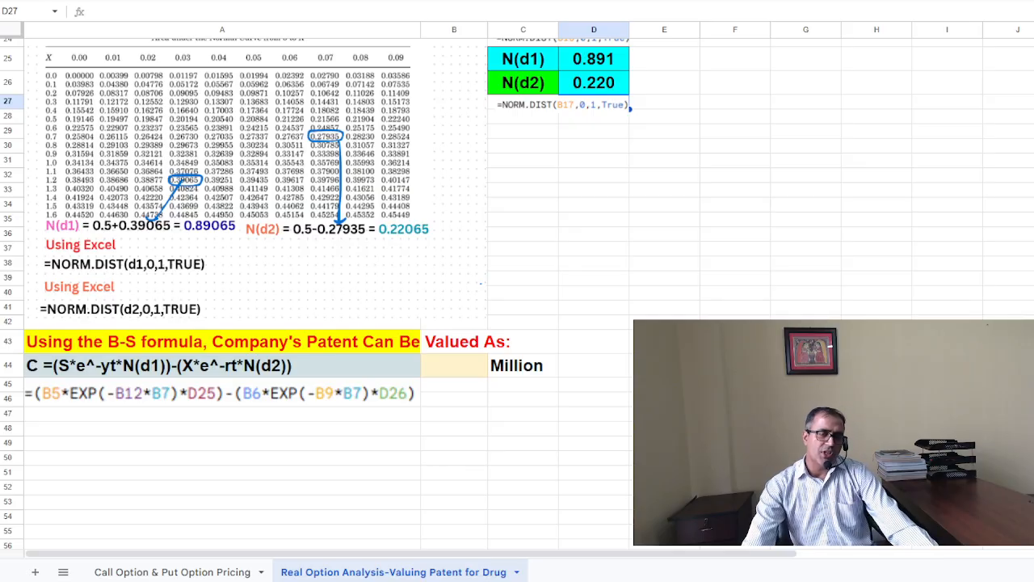
scroll(323, 242, up, 6)
scroll(324, 242, down, 3)
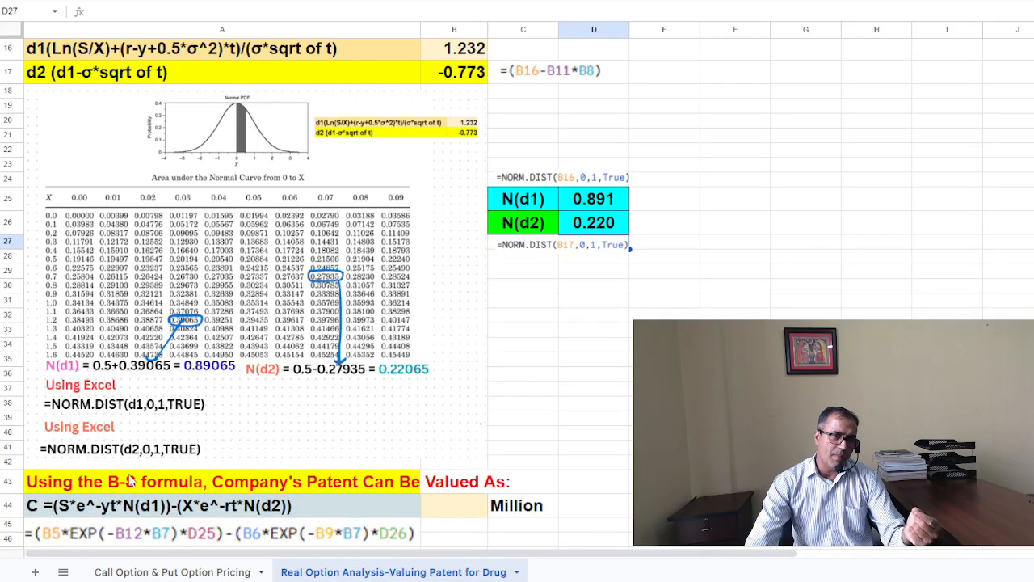
scroll(306, 487, down, 2)
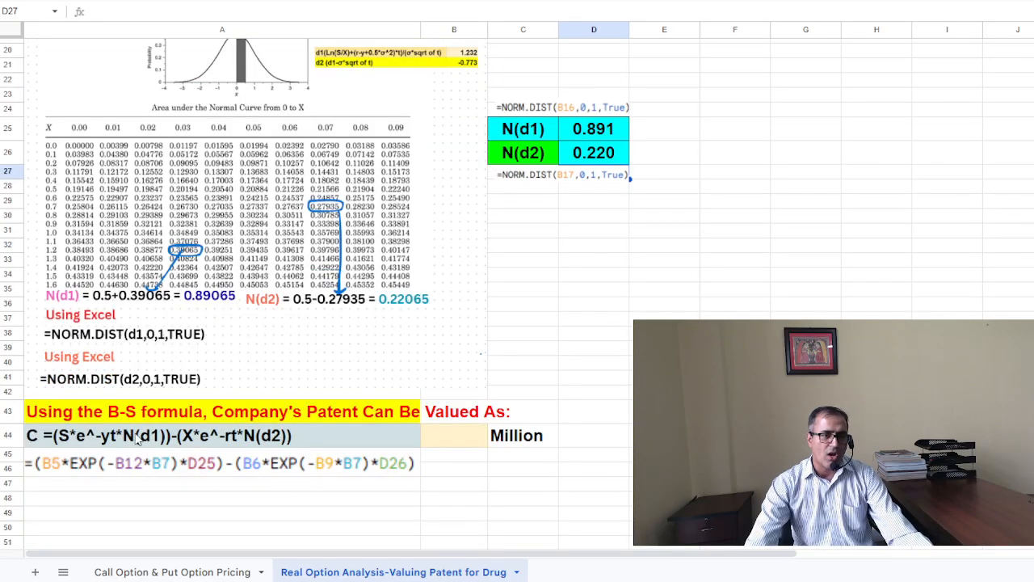
click(440, 438)
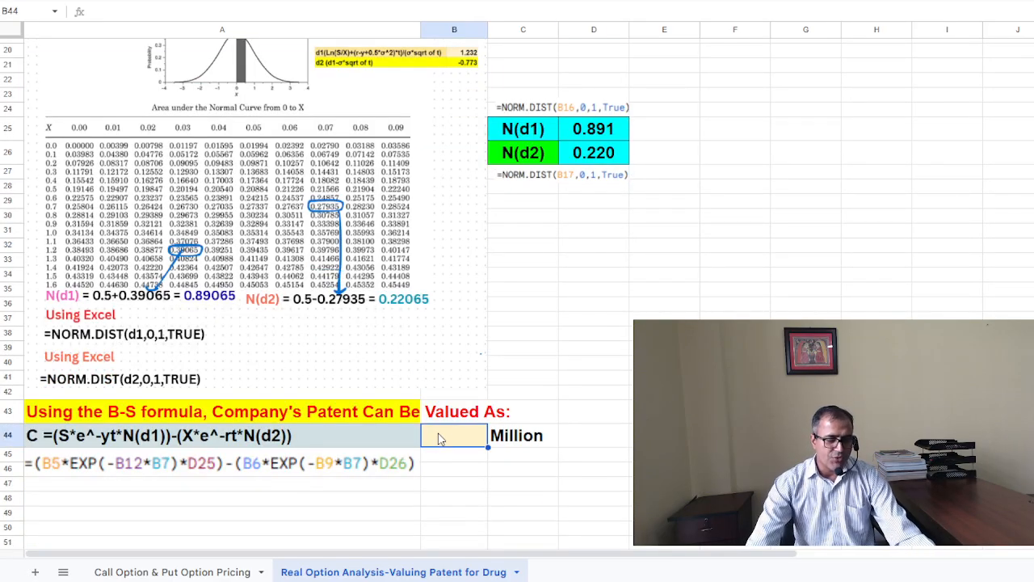
text(()
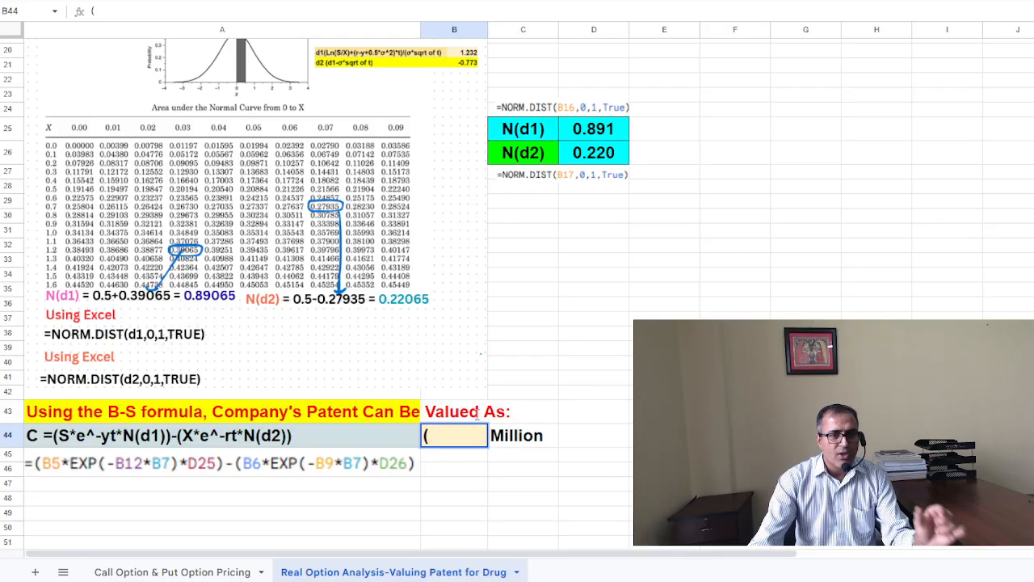
key(BackSpace)
text(=)
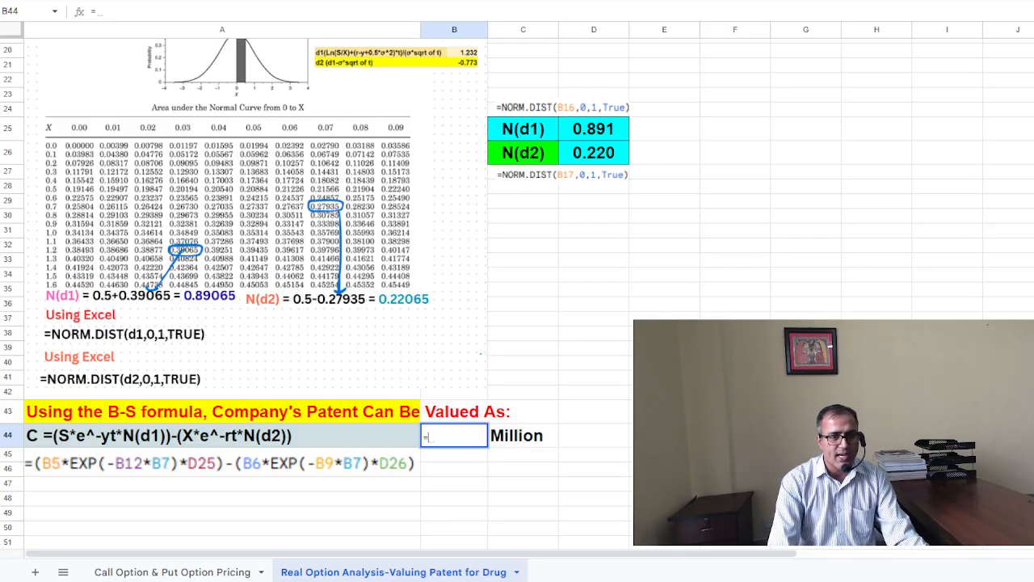
text(()
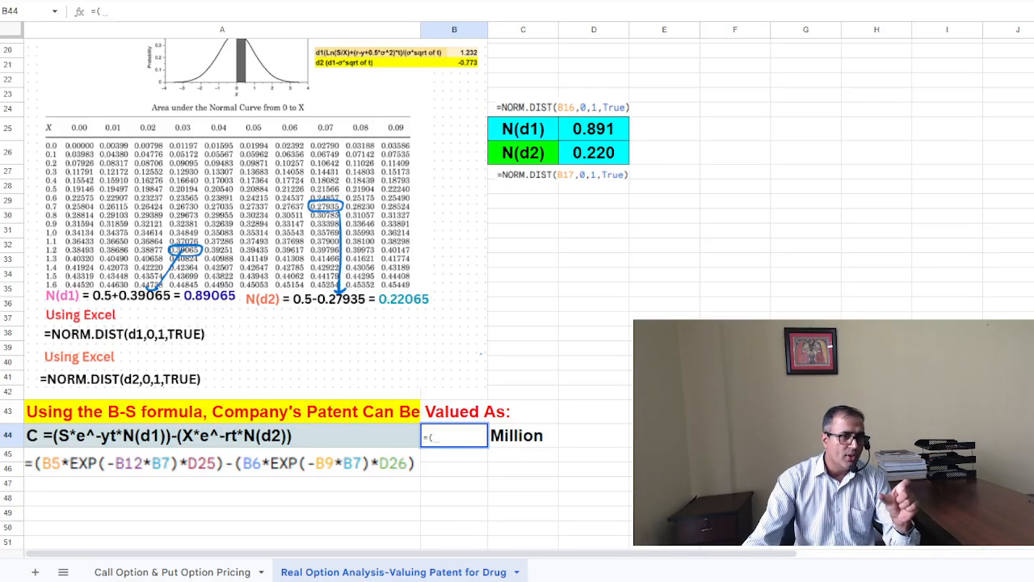
scroll(485, 242, up, 5)
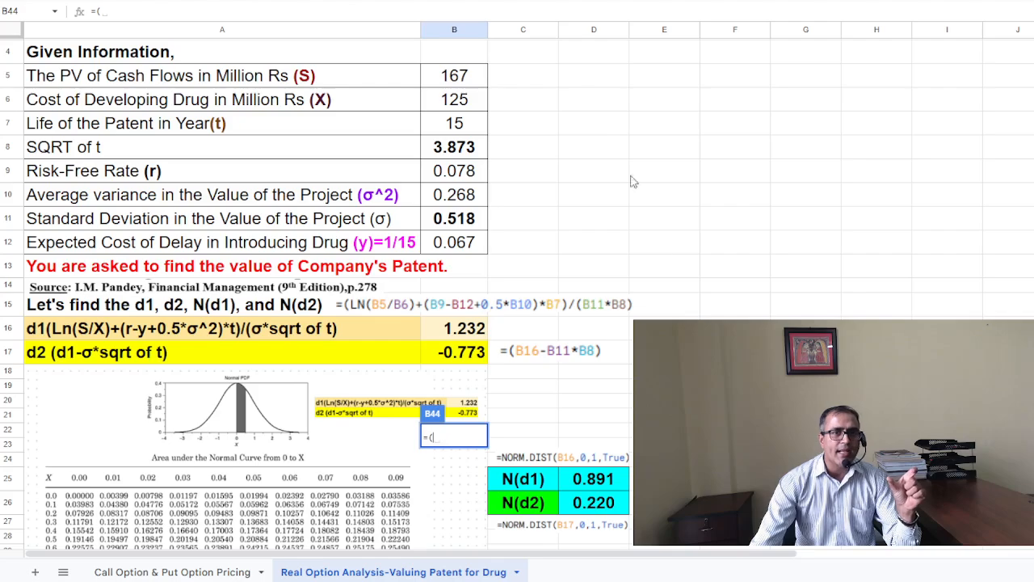
click(463, 81)
scroll(638, 314, down, 4)
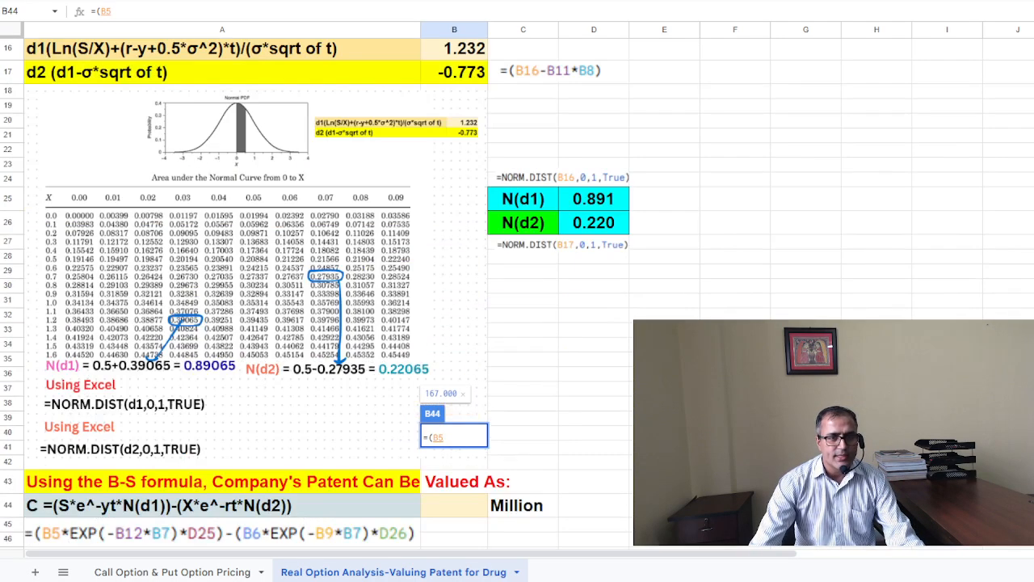
scroll(324, 290, down, 3)
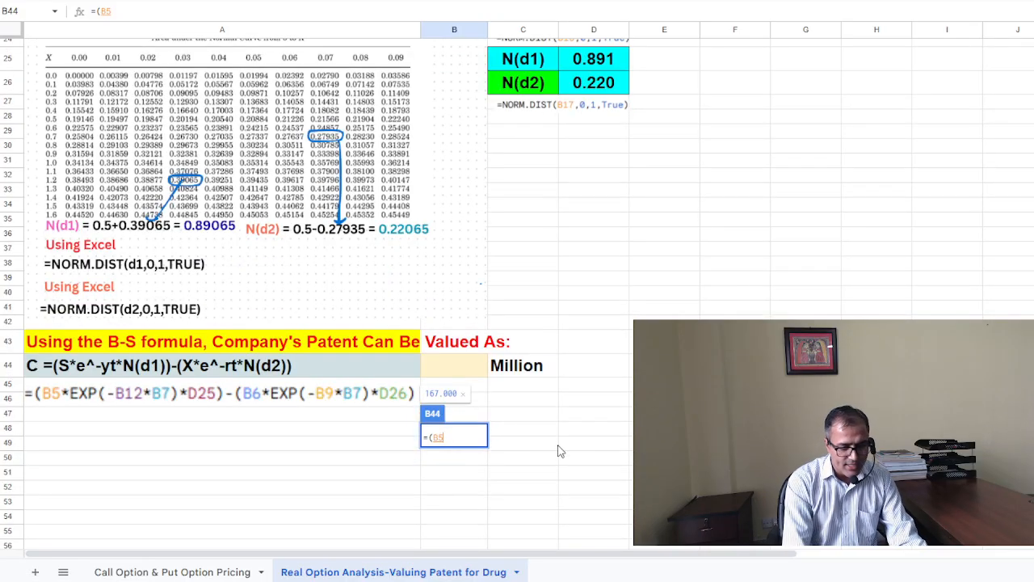
text(*)
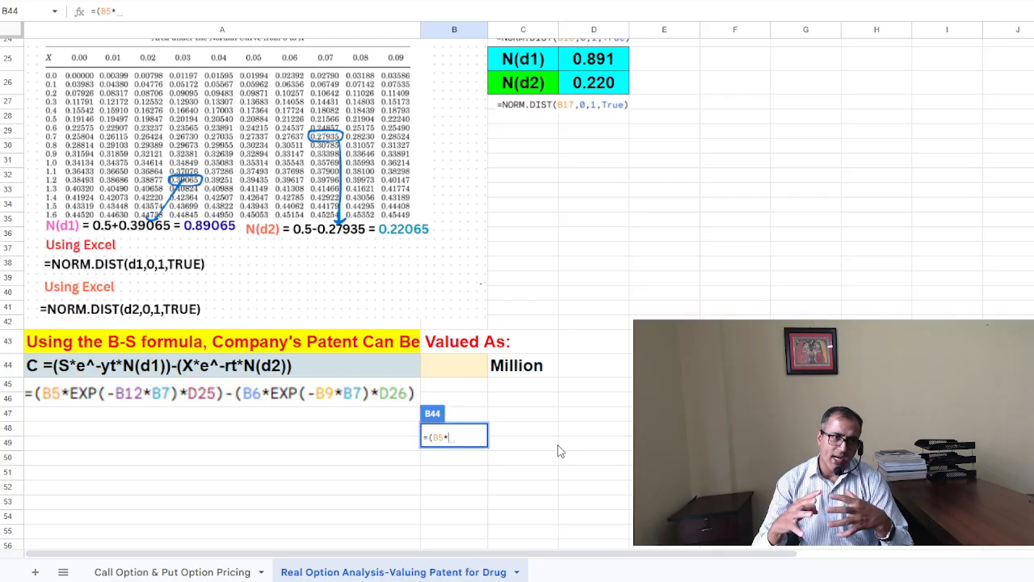
Add the exponential discount factor for the cost of delay over the patent's life to the B44 formula, EXP(-B12*B7)
text(exp)
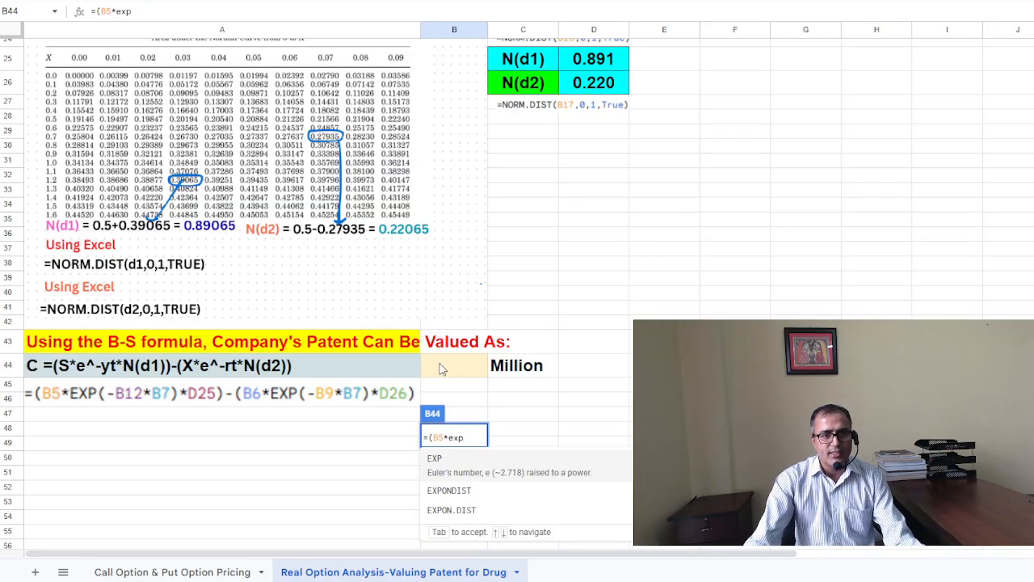
click(472, 472)
text(-)
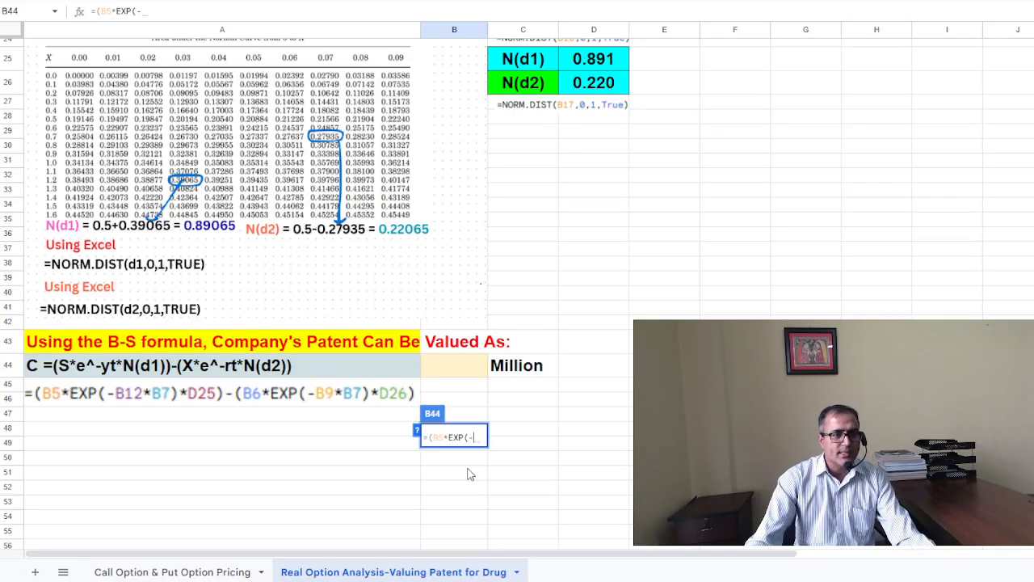
scroll(457, 242, up, 10)
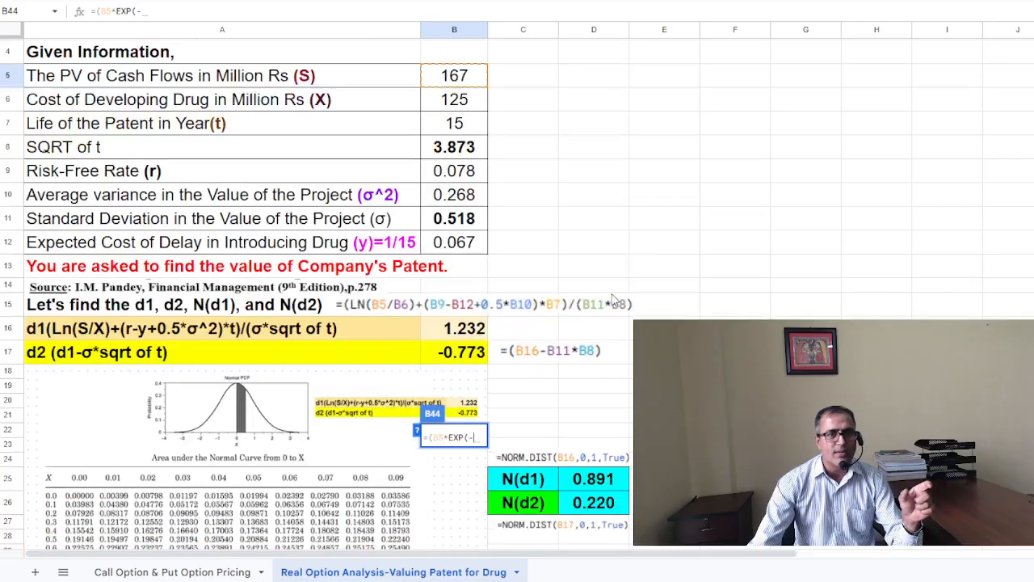
click(454, 247)
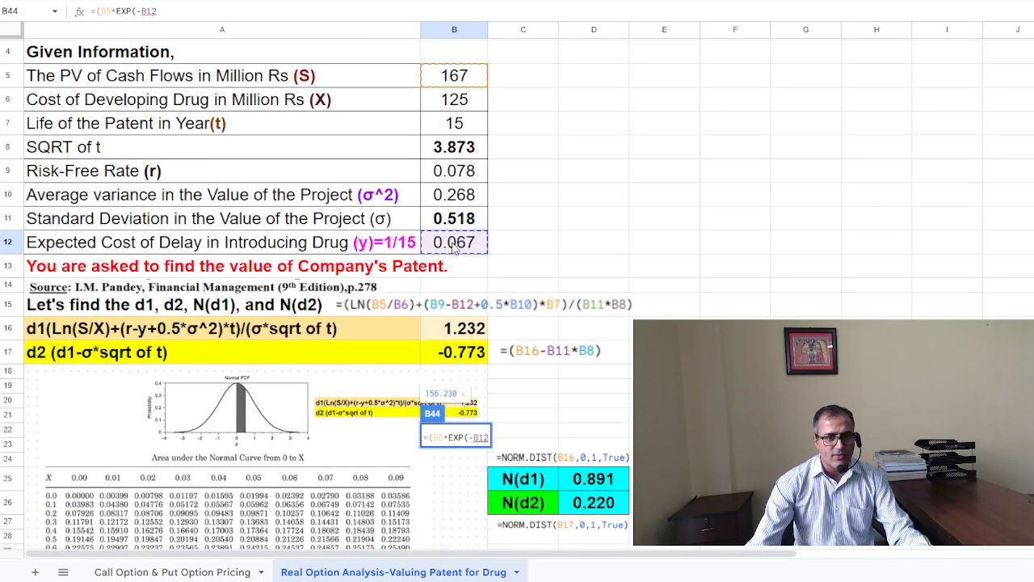
text(*)
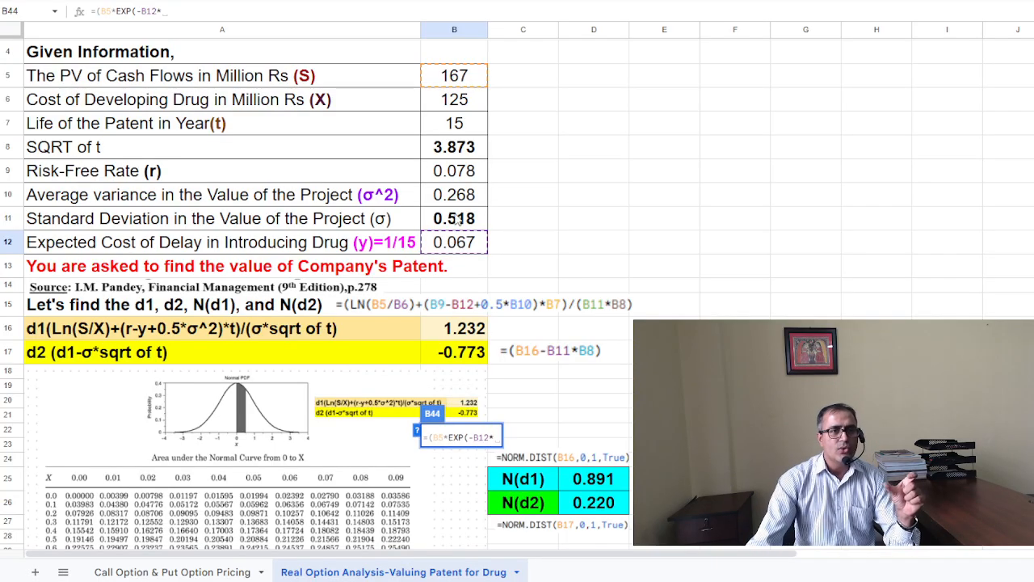
click(458, 125)
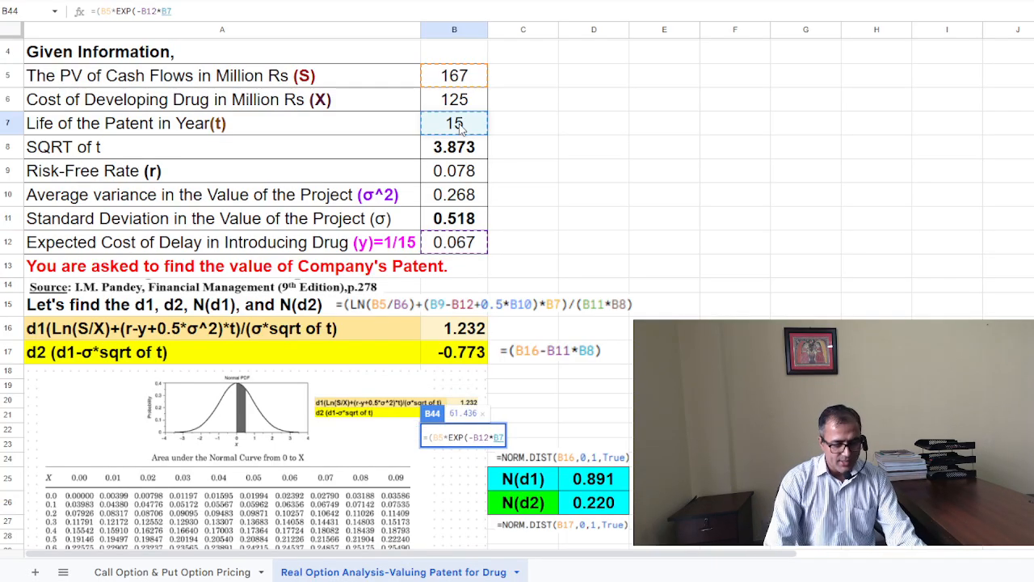
text())
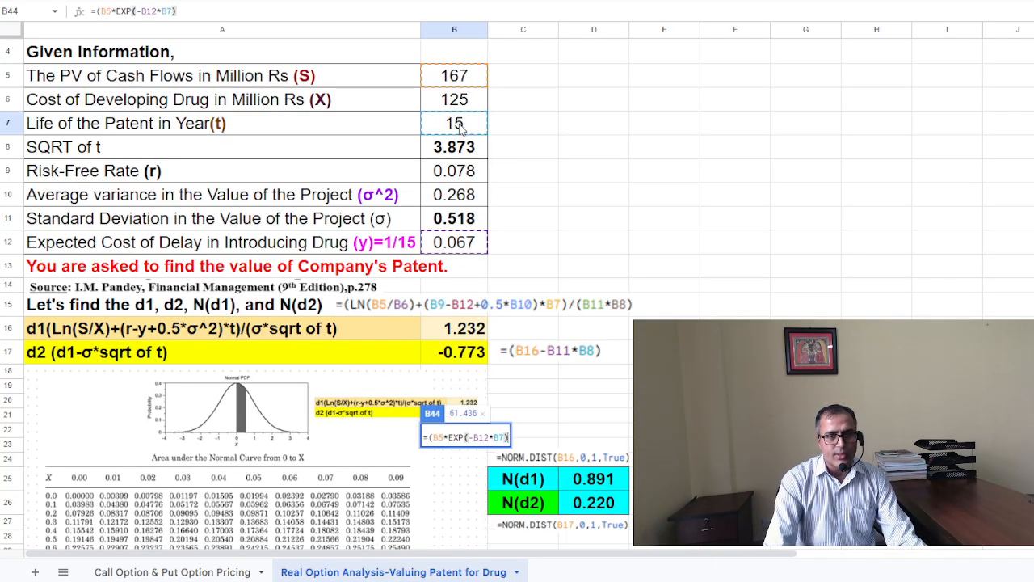
Multiply the discounted cash flows in the B44 formula by N(d1) and close the first term, *D25)
scroll(630, 335, down, 5)
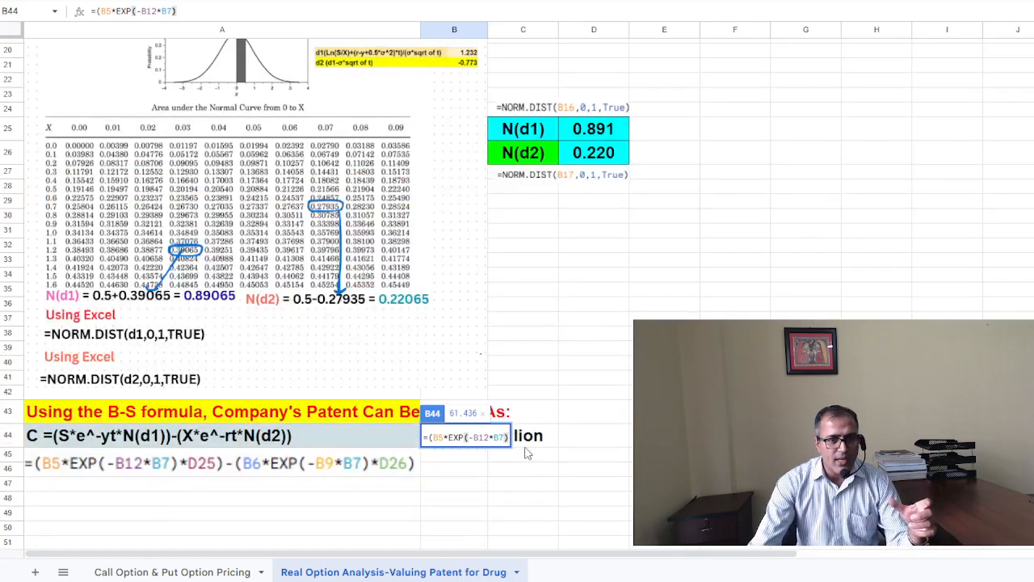
scroll(506, 443, down, 3)
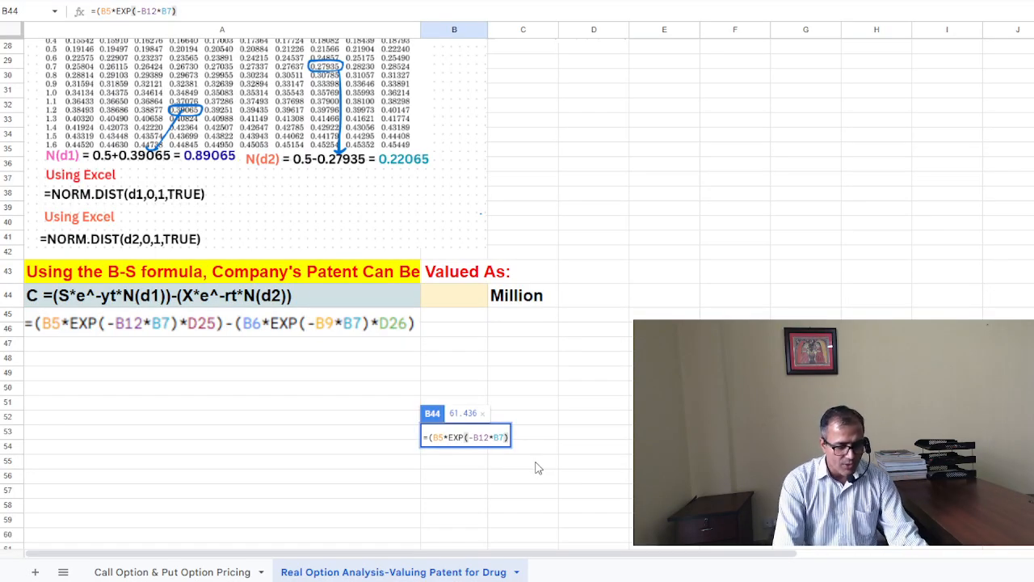
text(*)
scroll(521, 455, up, 4)
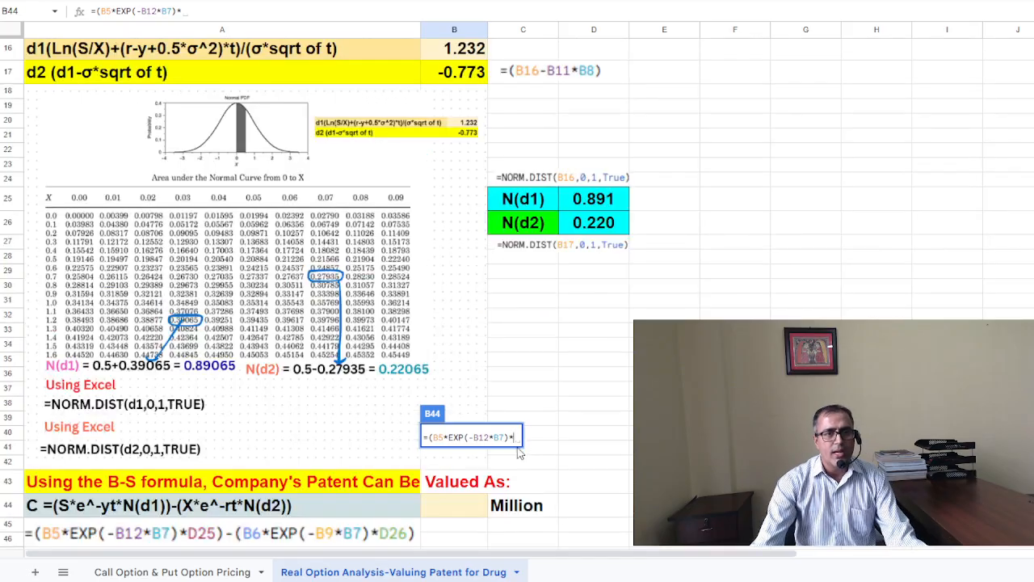
click(606, 203)
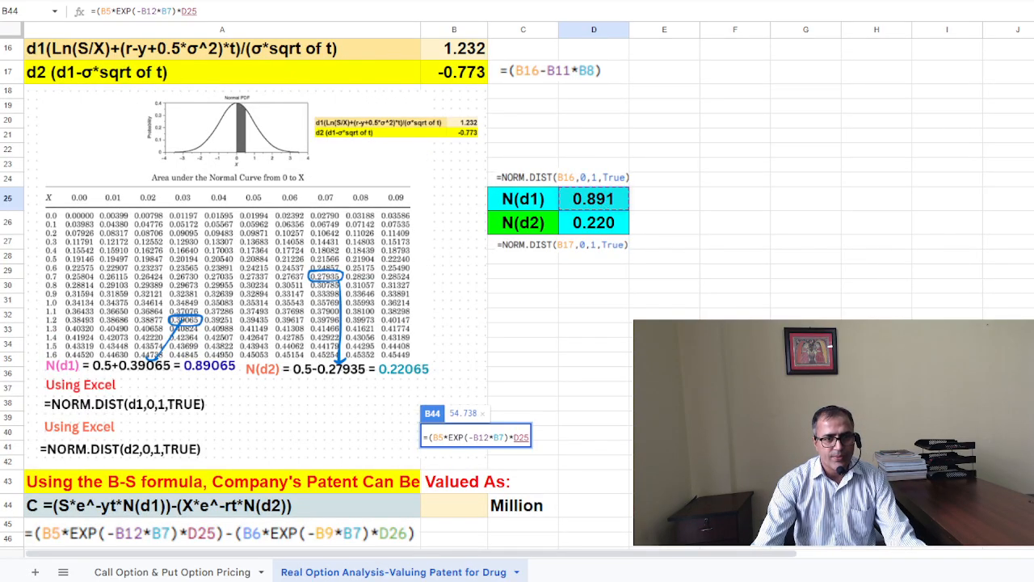
text())
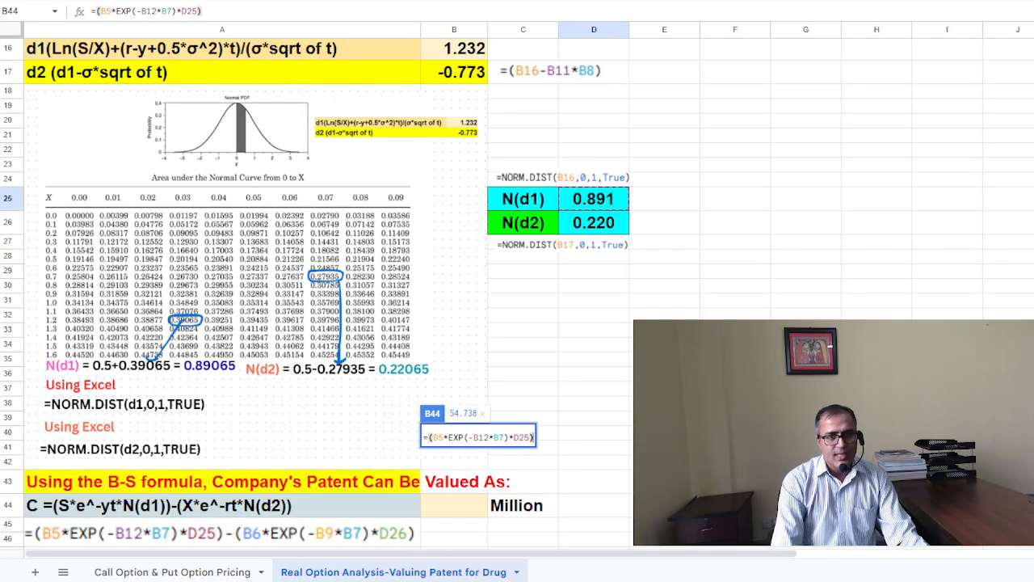
Subtract a second term in the B44 formula, starting it with the cost of developing the drug as -(B6
scroll(638, 296, down, 3)
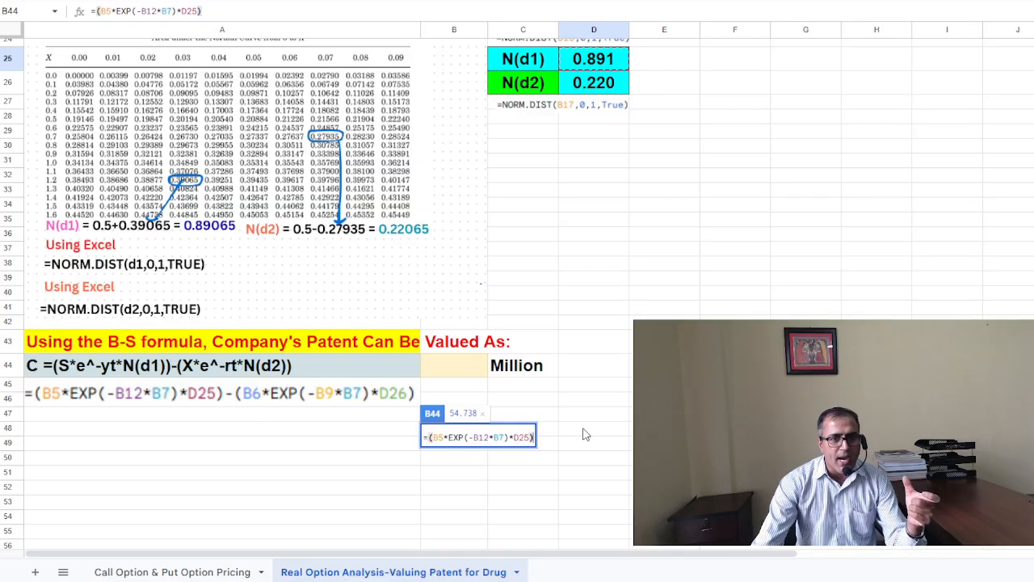
text(-()
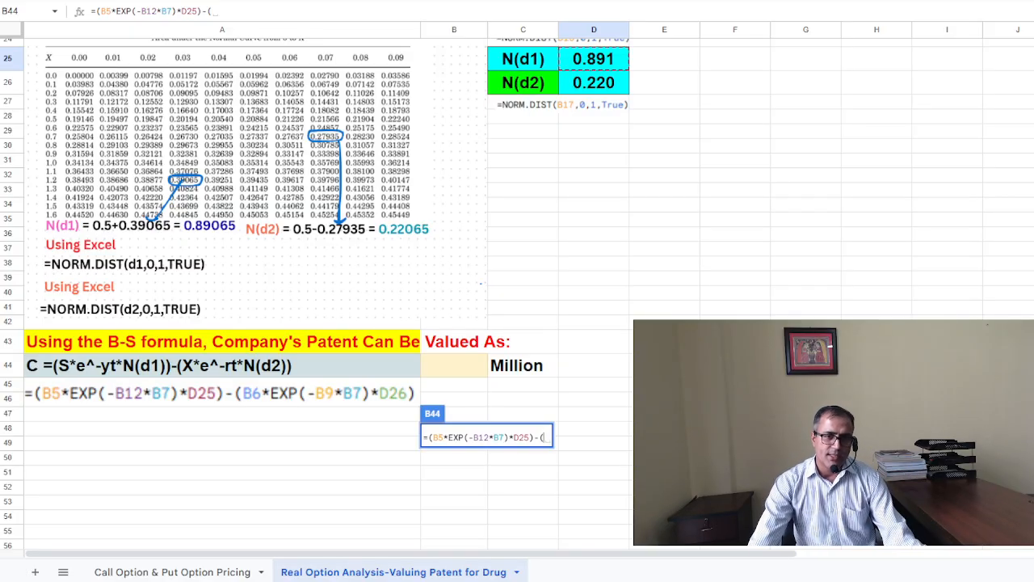
scroll(534, 503, up, 6)
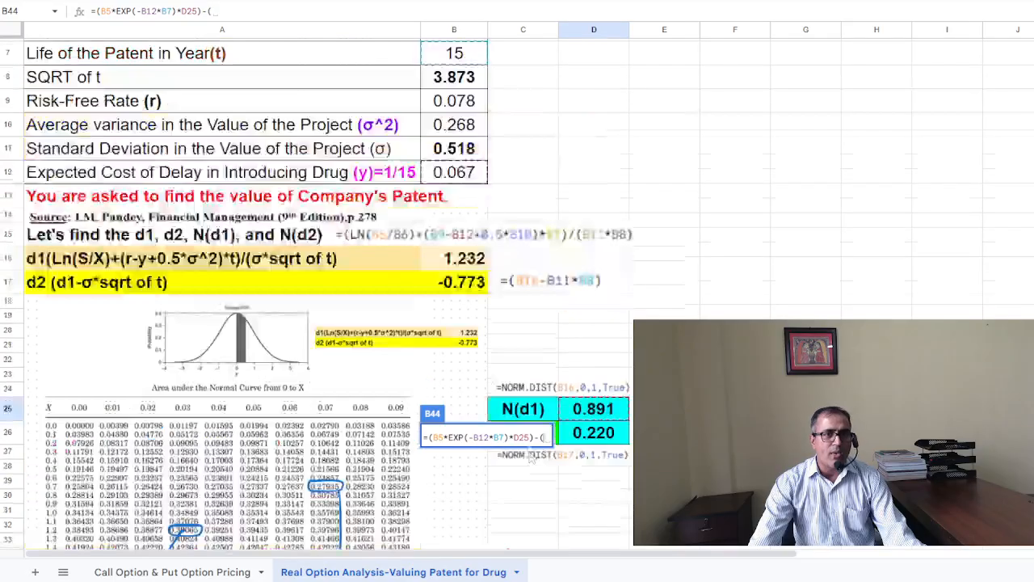
scroll(531, 458, up, 1)
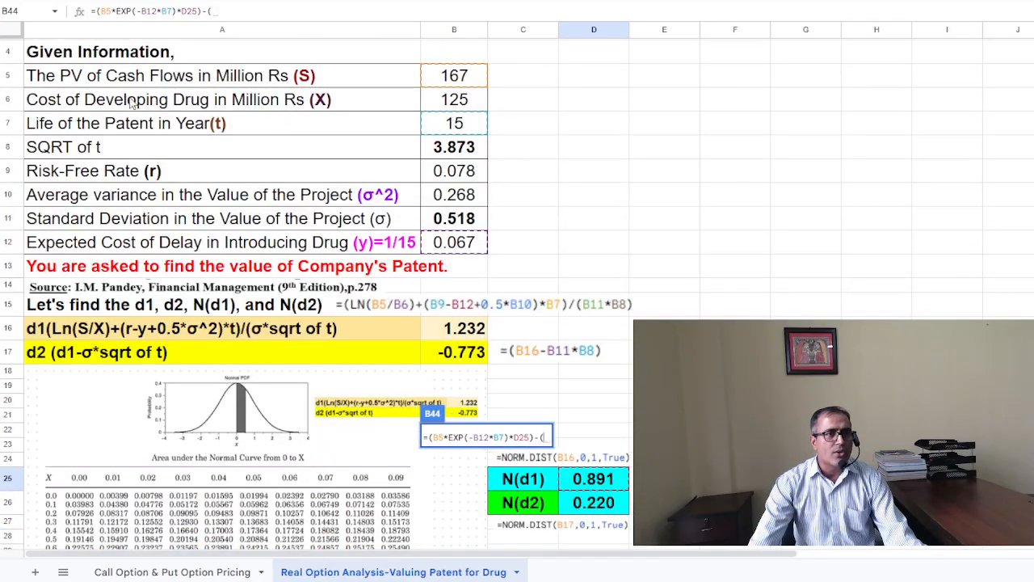
click(451, 106)
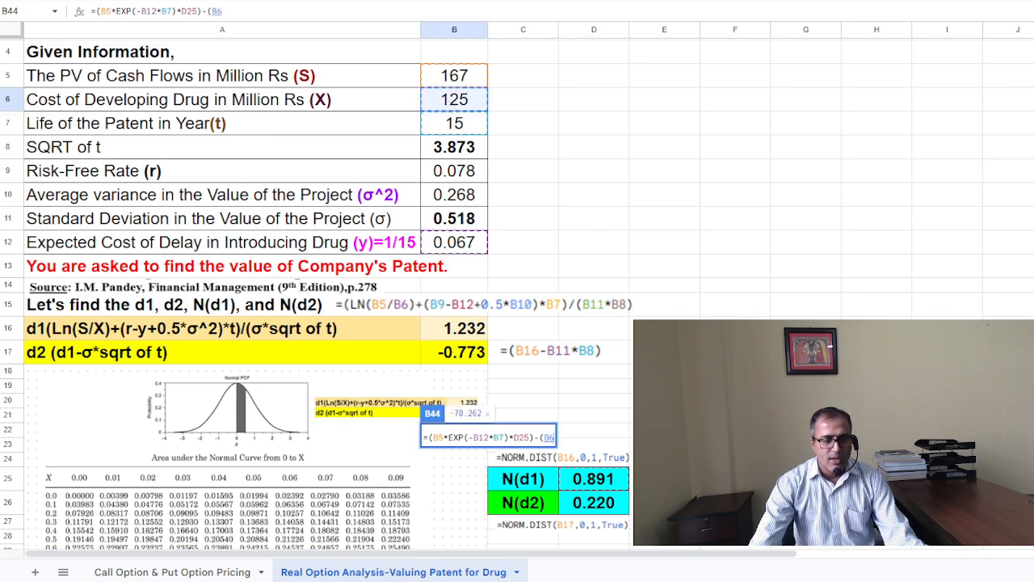
Multiply the development cost in the B44 formula by the risk-free discount factor over the patent's life, *EXP(-B9*B7)*
text(*exp)
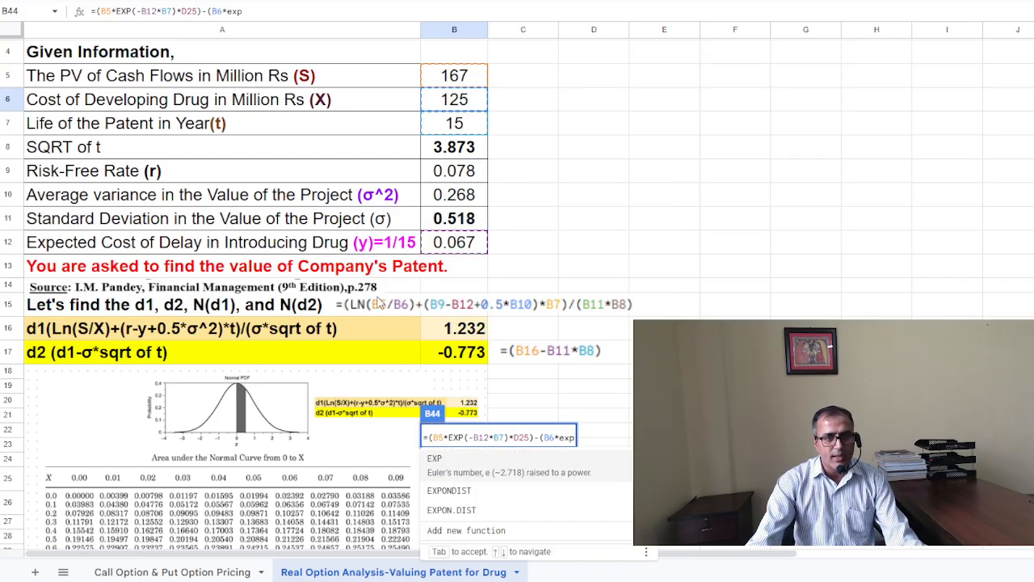
key(Tab)
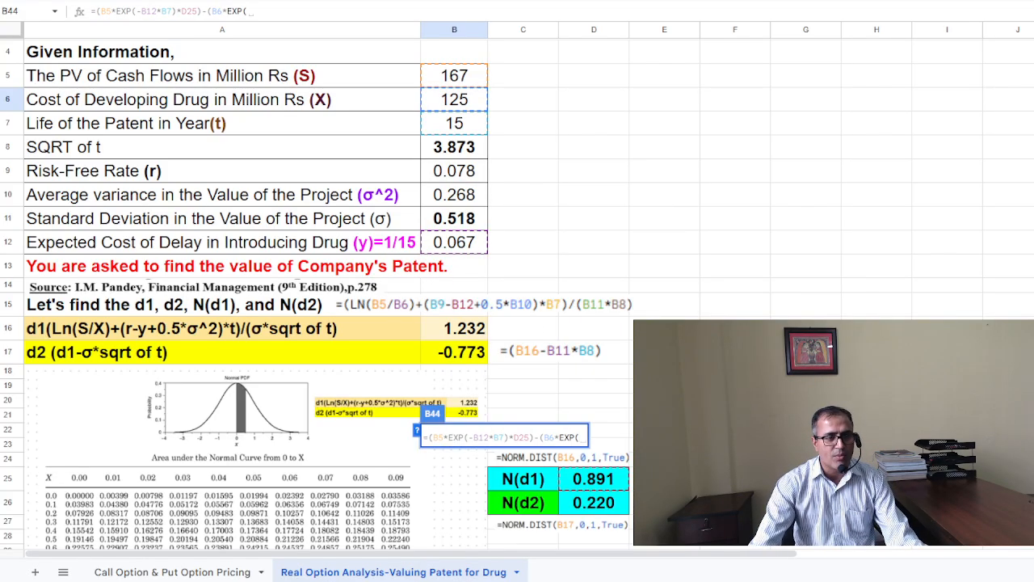
scroll(433, 465, down, 7)
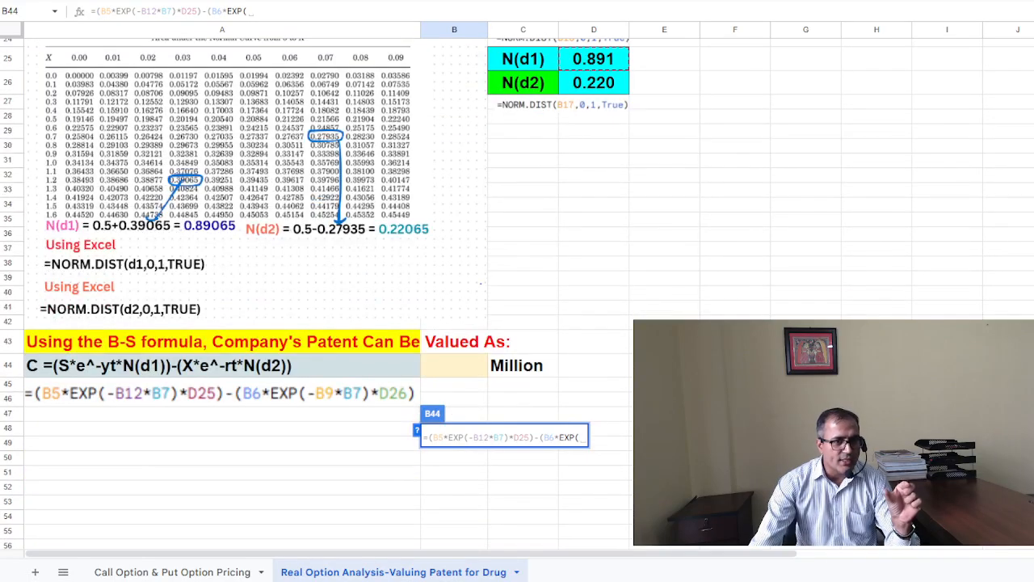
scroll(315, 290, up, 5)
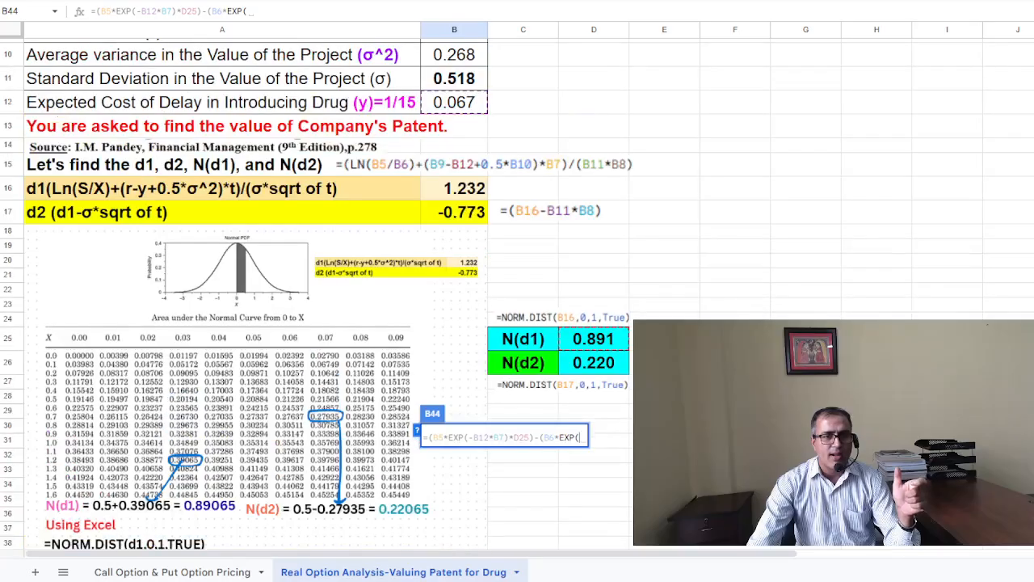
text(-)
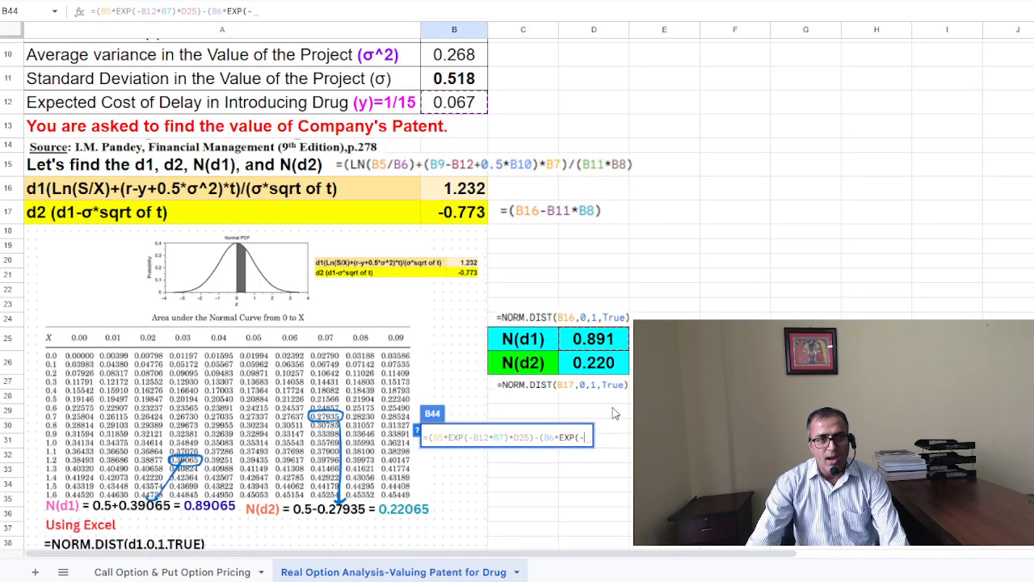
scroll(285, 161, up, 1)
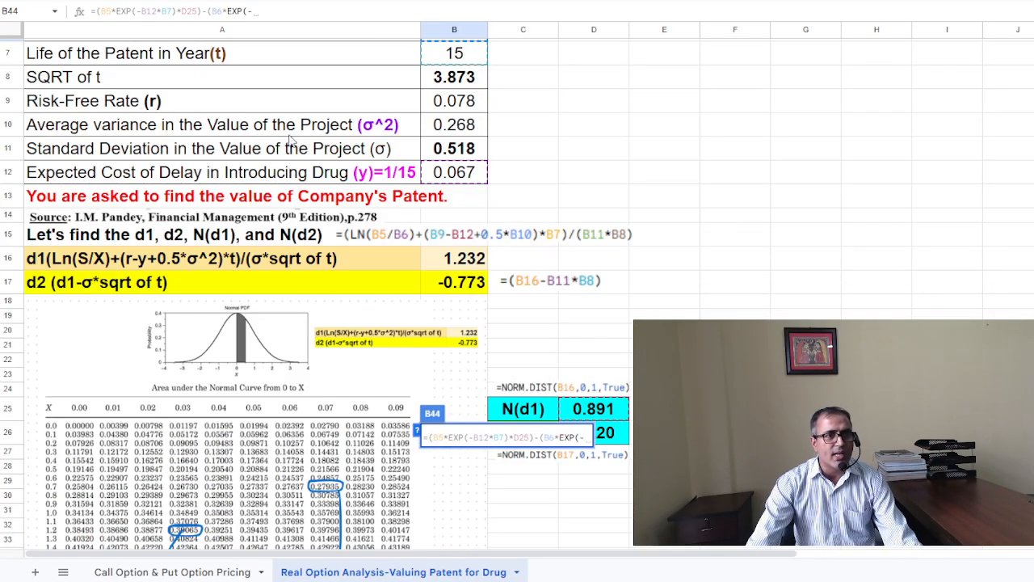
click(454, 102)
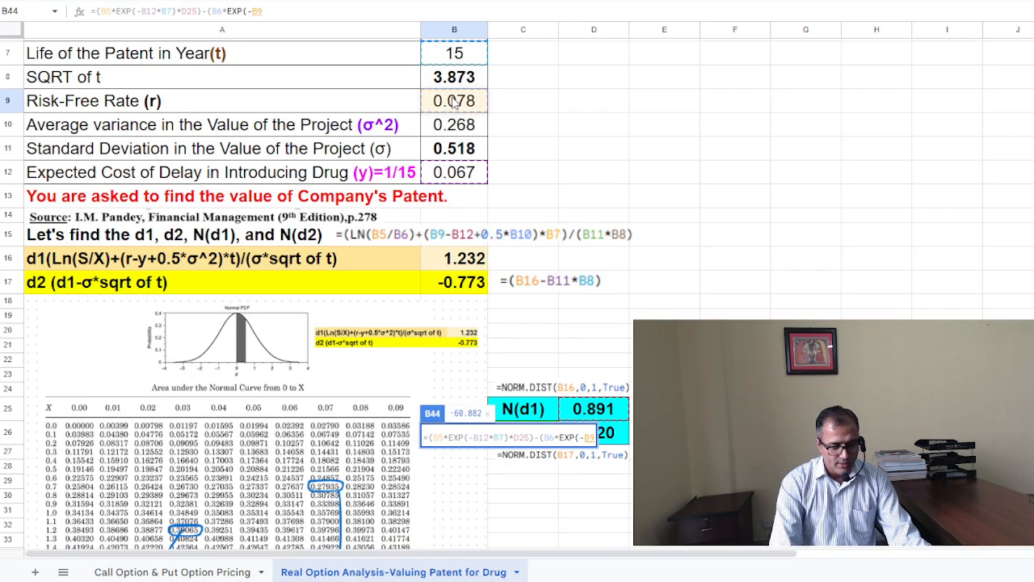
text(*)
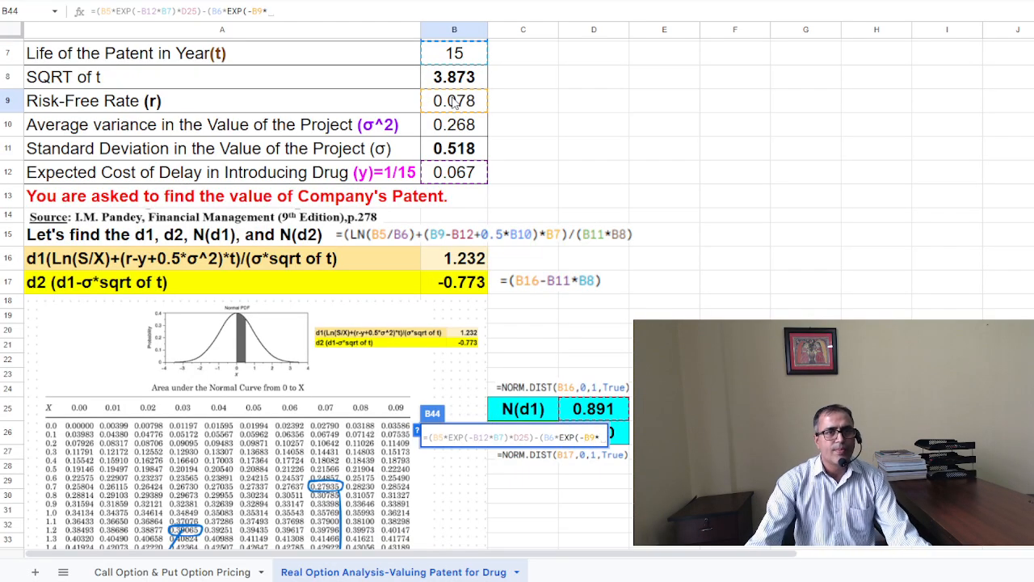
click(453, 53)
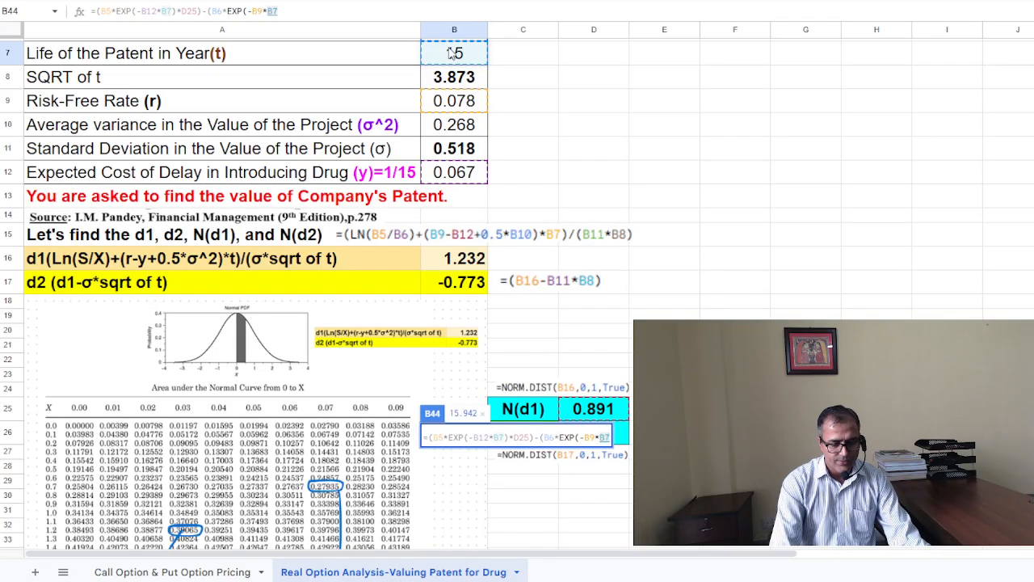
text()*)
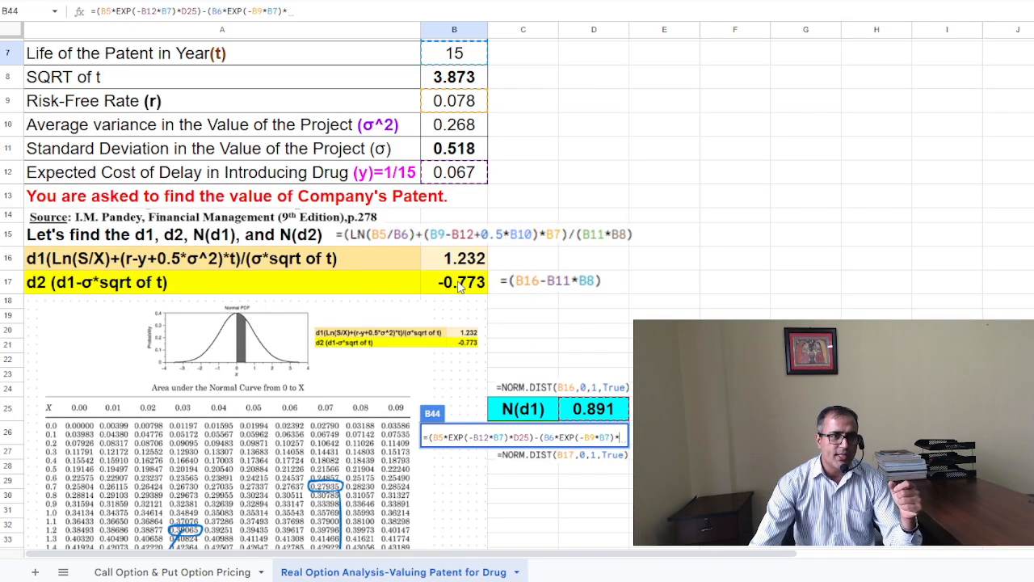
Complete the B44 patent value formula with N(d2) from D26, close the second term and enter it
scroll(509, 257, down, 5)
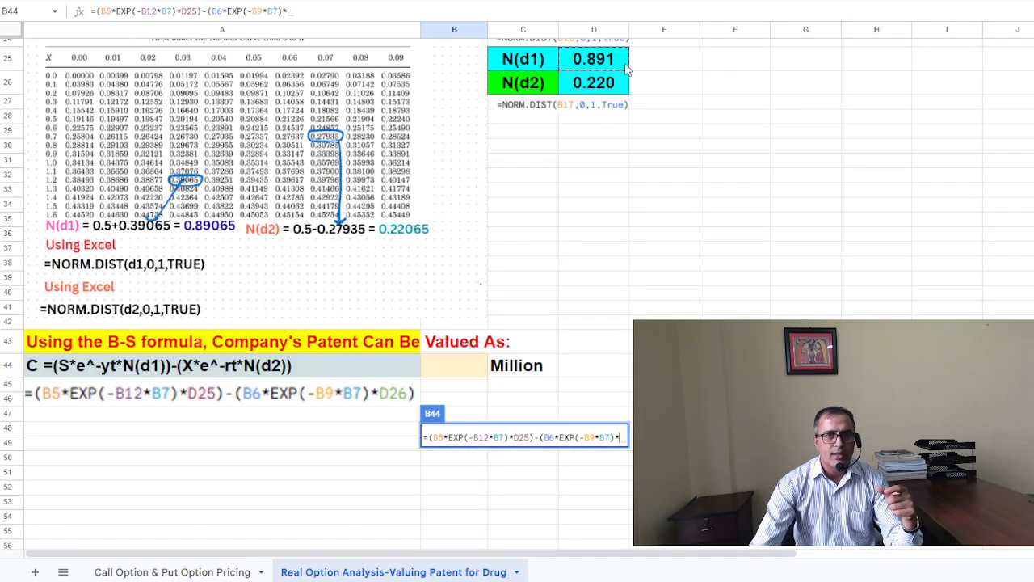
click(600, 84)
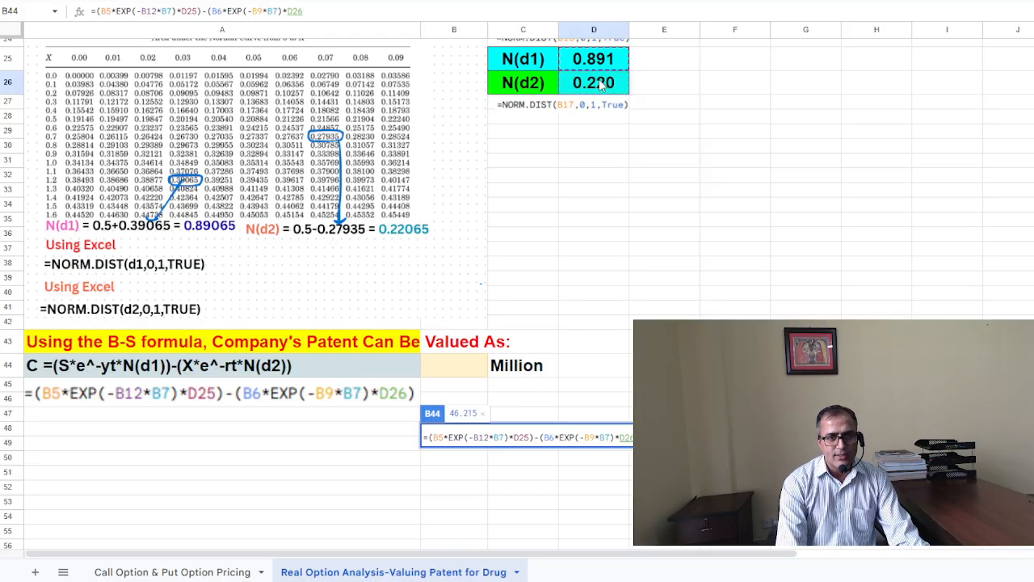
text())
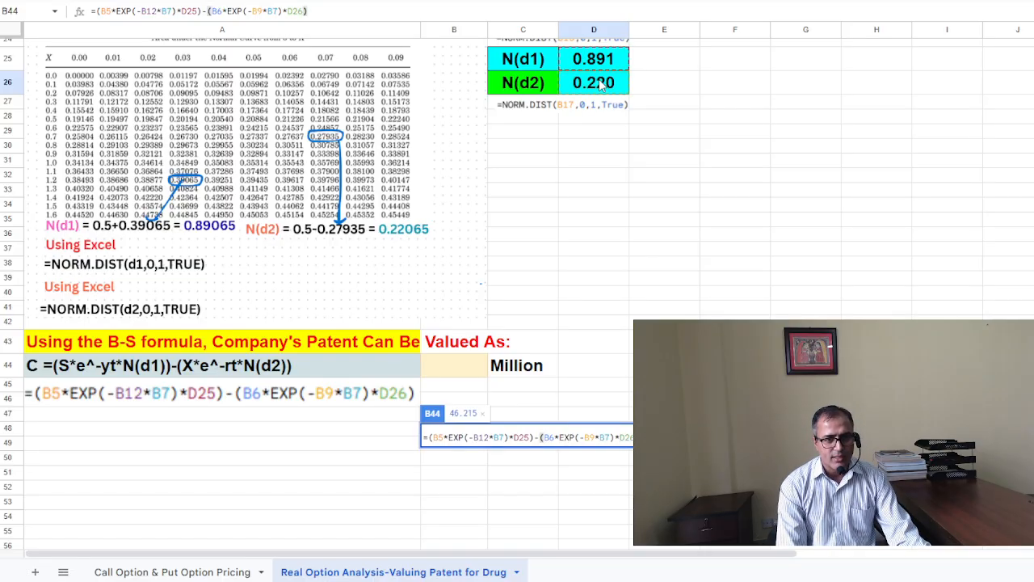
key(Return)
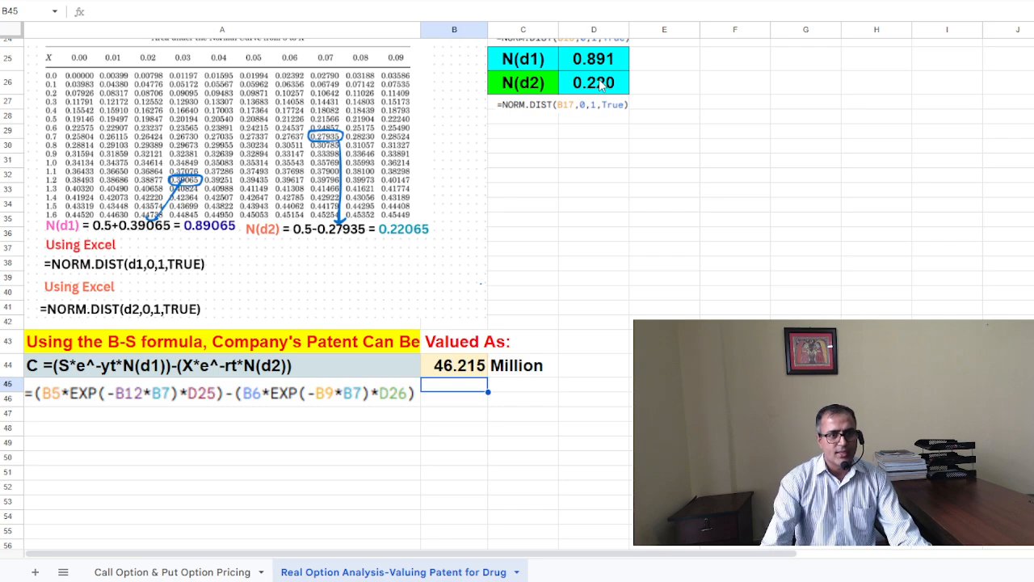
click(495, 415)
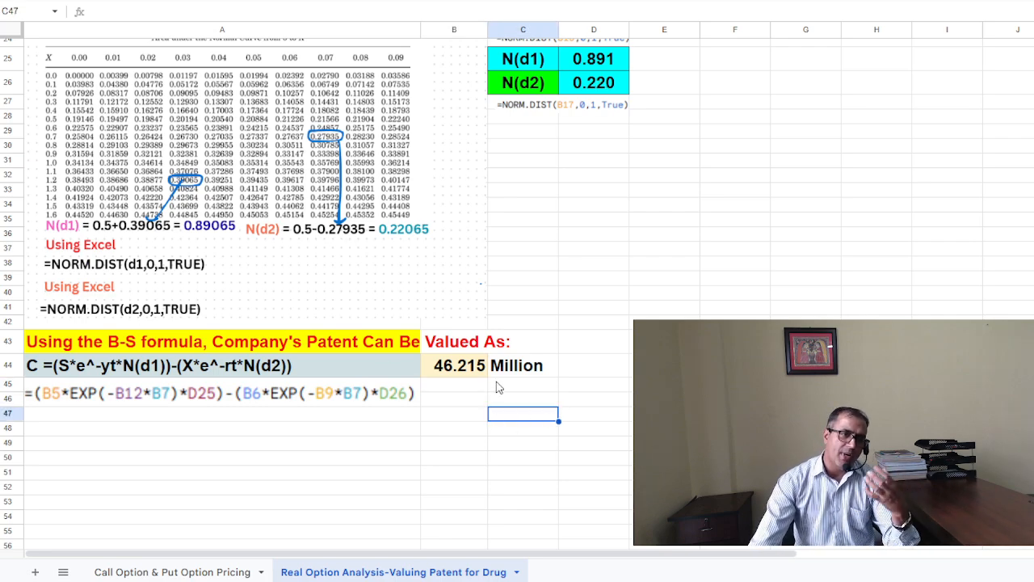
click(450, 372)
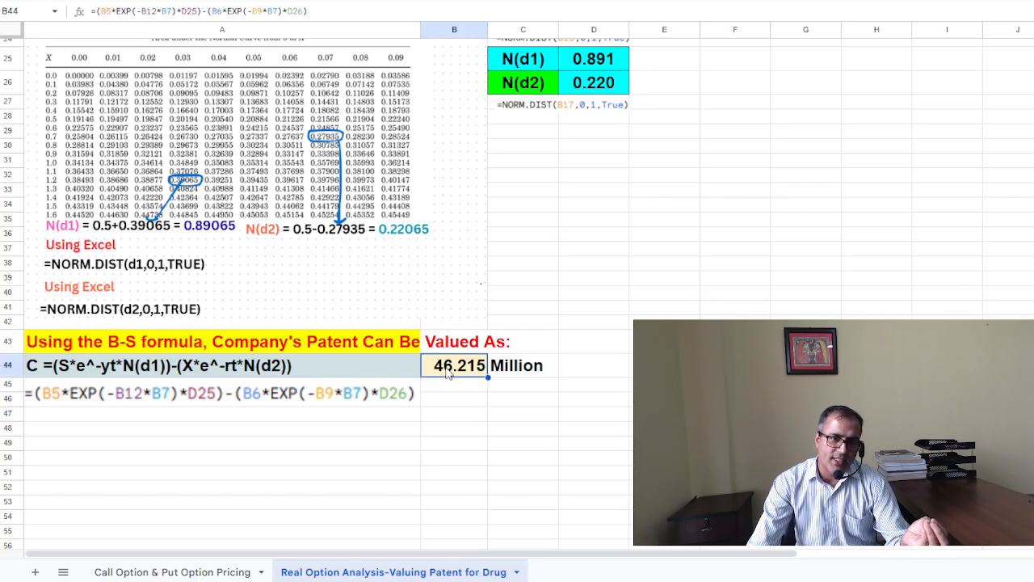
click(607, 411)
scroll(596, 422, up, 4)
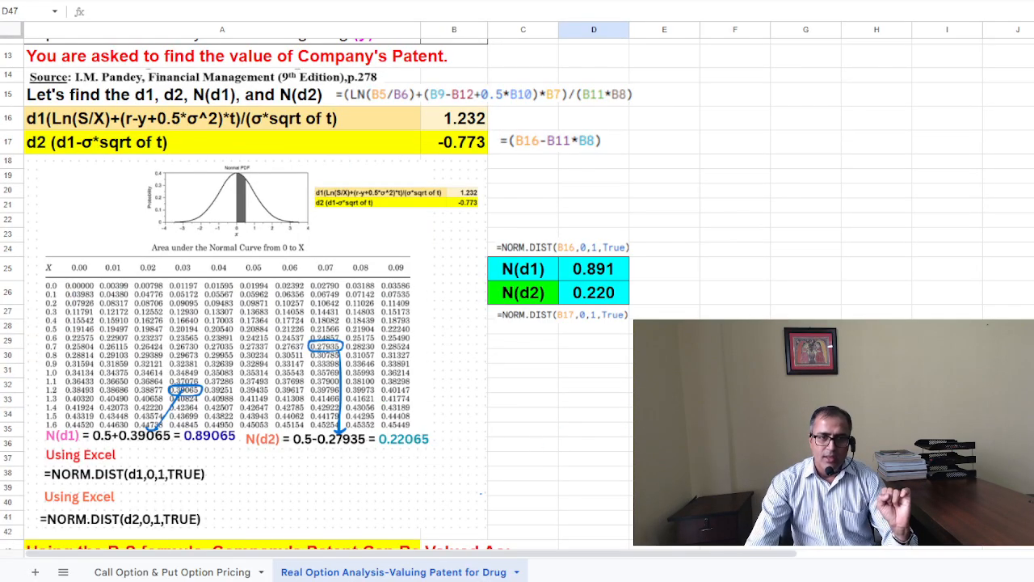
scroll(517, 291, up, 4)
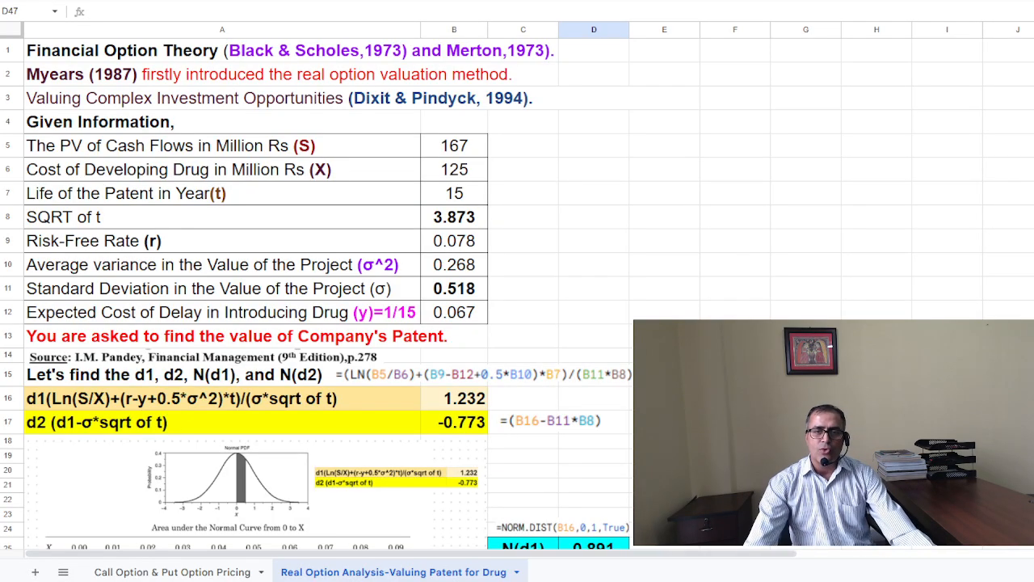